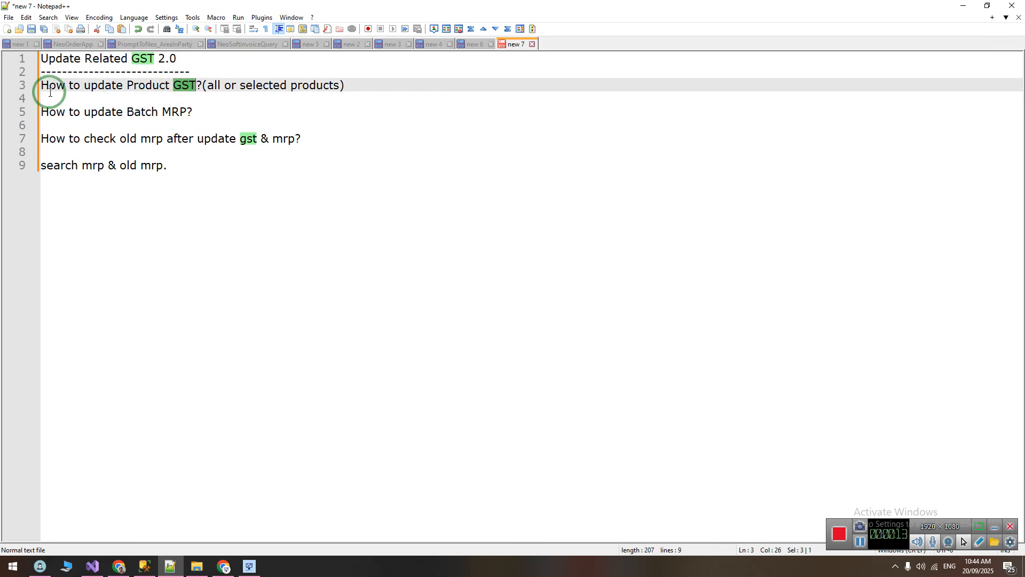
left_click(81, 85)
left_click_drag(41, 85, 208, 113)
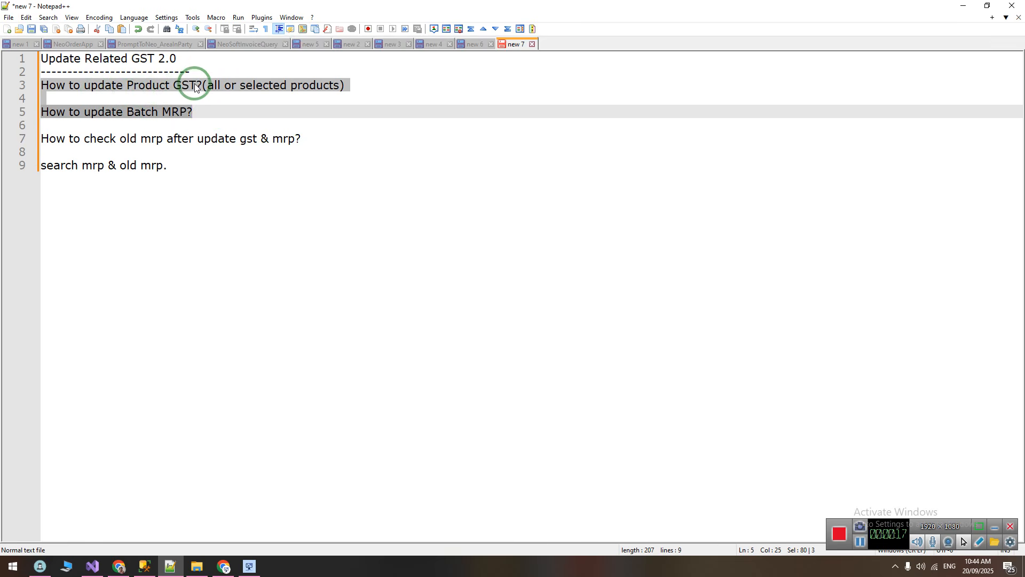
left_click_drag(197, 112, 23, 83)
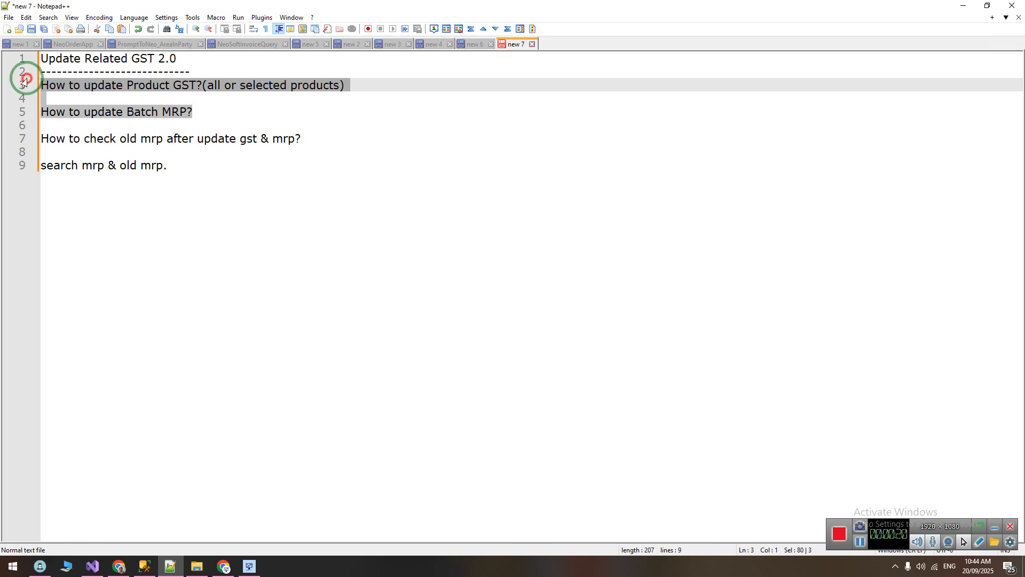
left_click(248, 115)
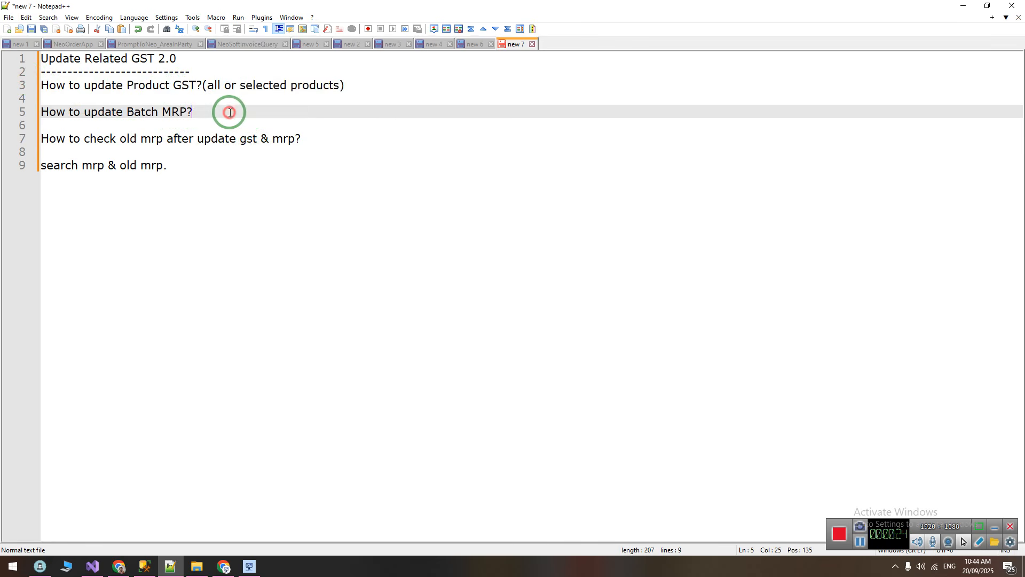
Switch to the A RETAIL DEMO application and open the Update GST% screen of the Admin Utility
left_click(254, 571)
left_click(223, 29)
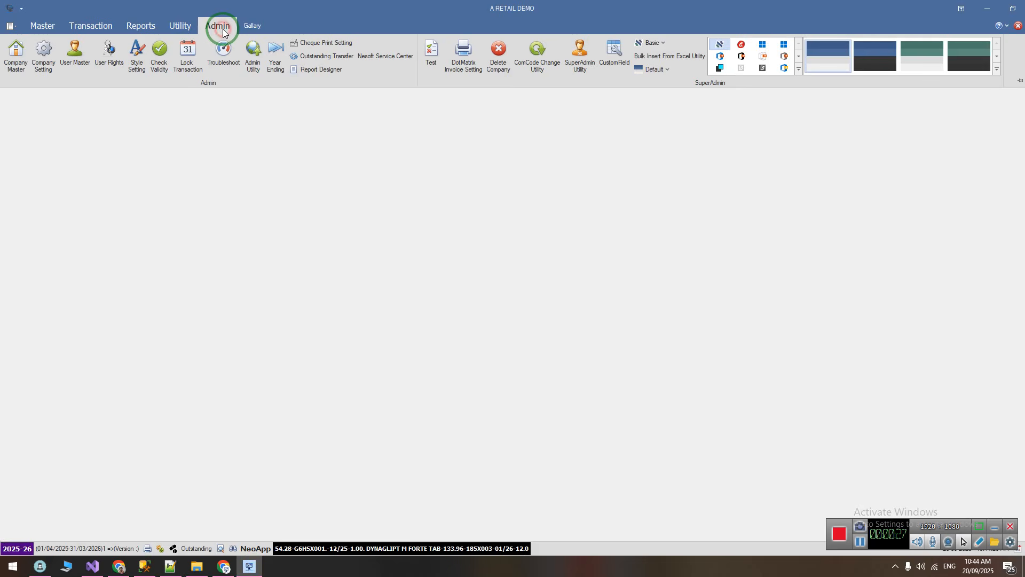
left_click(252, 59)
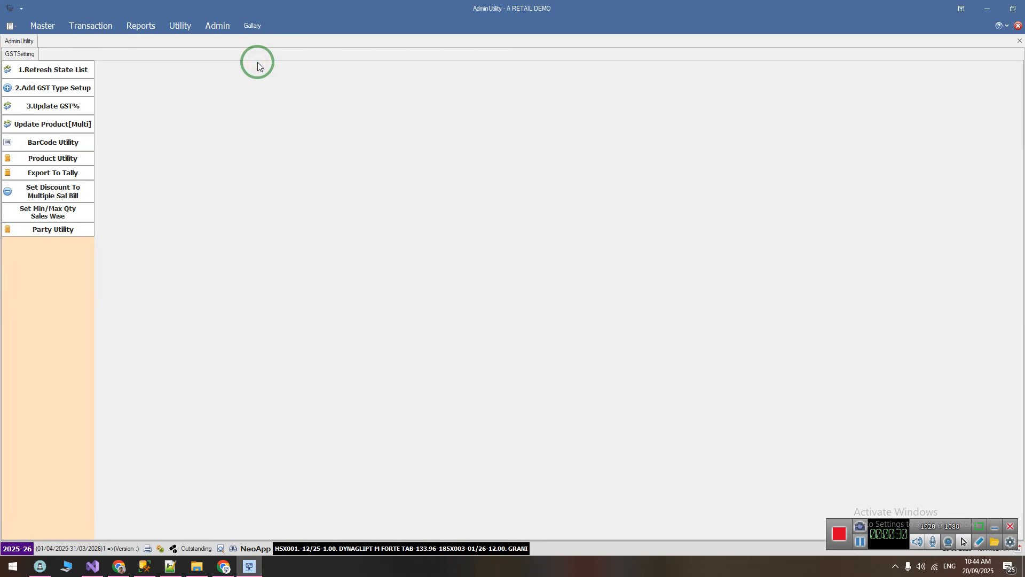
left_click(57, 106)
Set Old GST % to 12.00 and New GST% to 5.00, and load the matching products
left_click(178, 88)
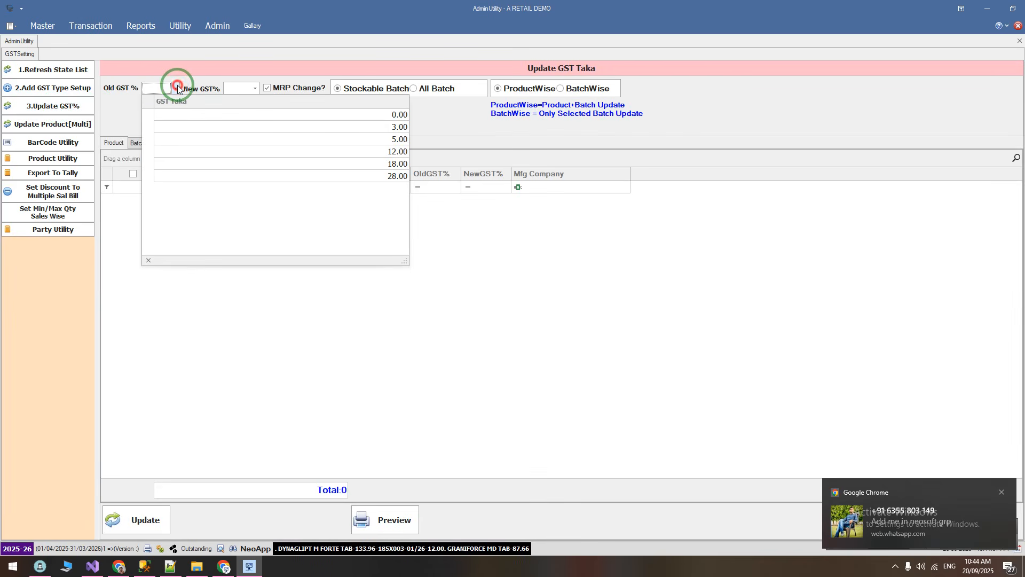
left_click(381, 153)
left_click(255, 88)
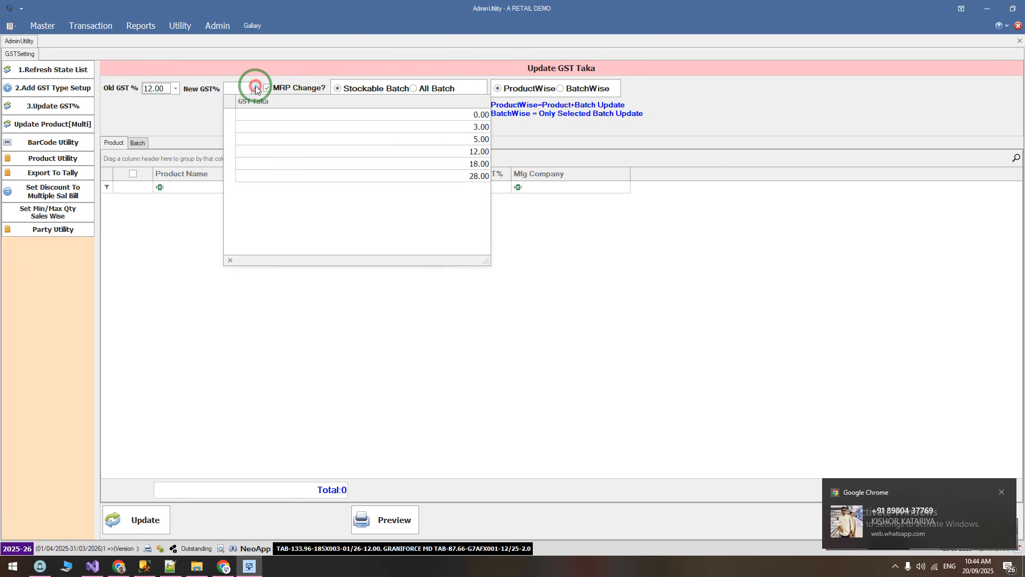
left_click(478, 140)
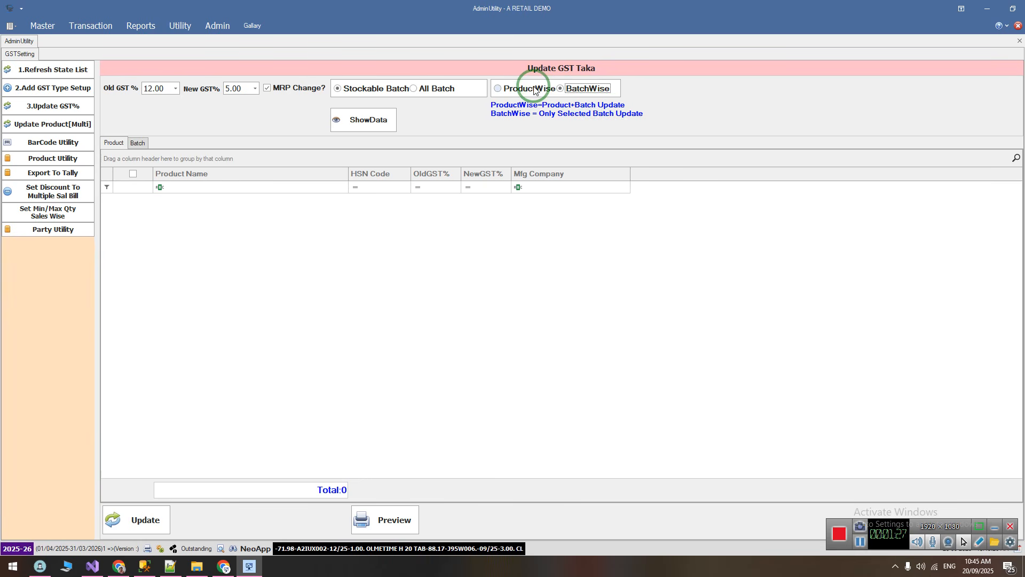
left_click(371, 122)
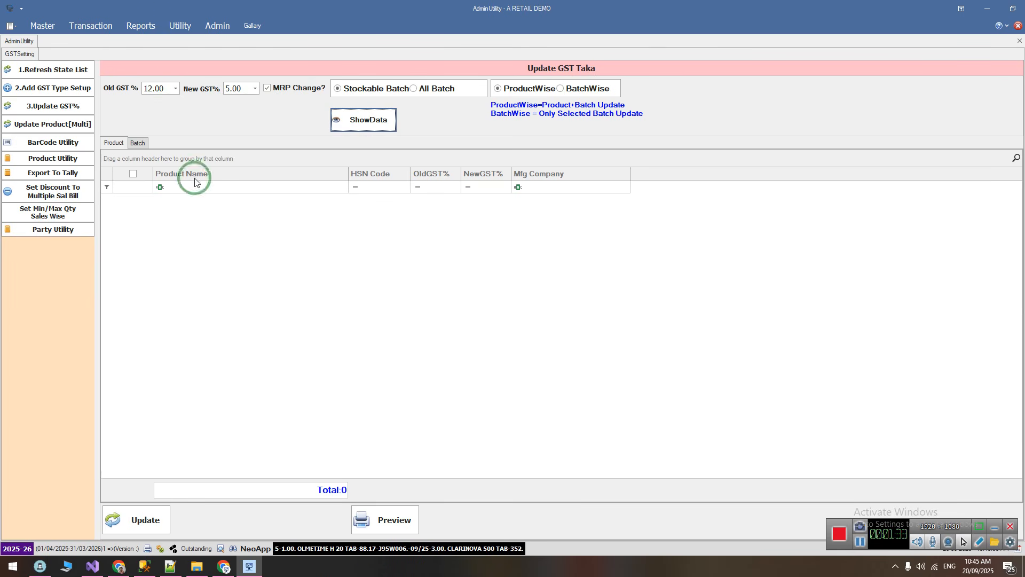
Set Old GST % to 18.00 and load the matching products
left_click(175, 88)
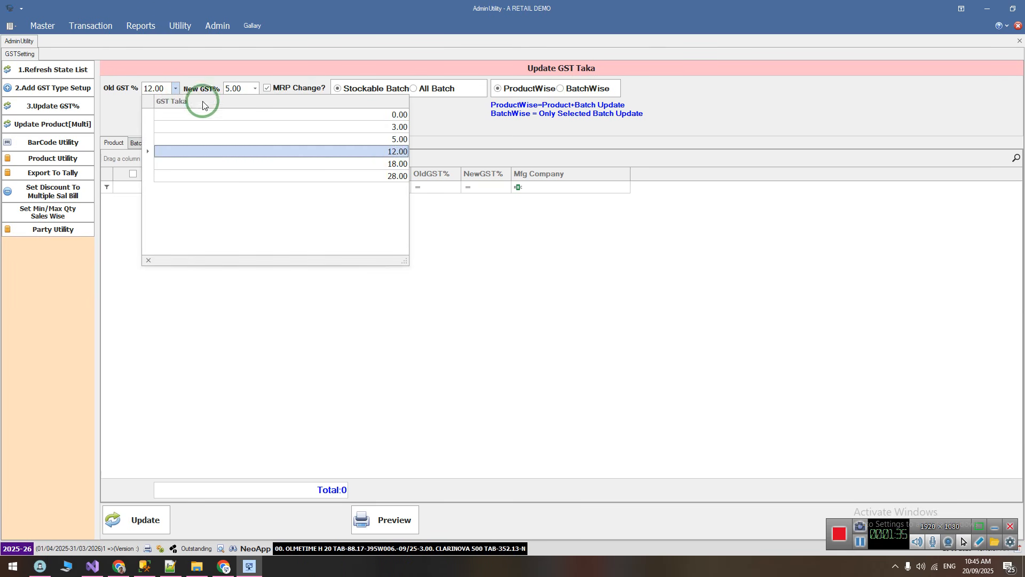
left_click(389, 163)
left_click(362, 128)
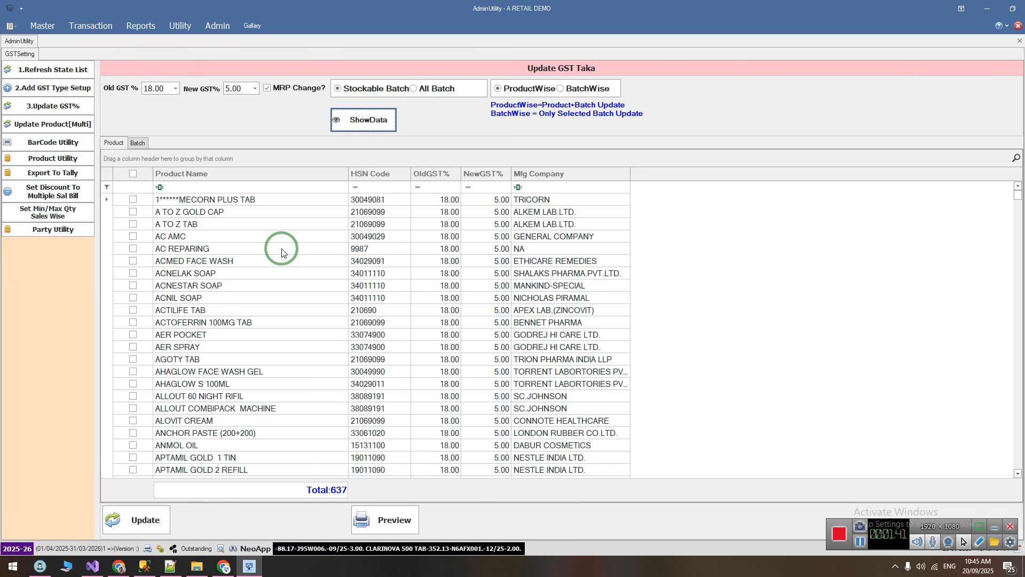
Tick ACNELAK SOAP, ACNIL SOAP and AER POCKET in the product list, and untick all three again
left_click(257, 235)
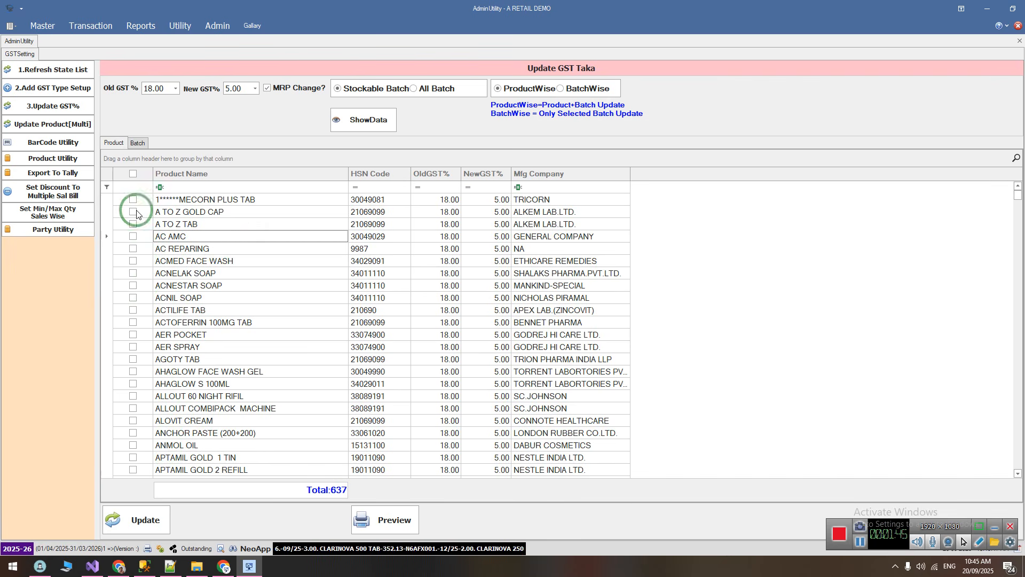
left_click(133, 273)
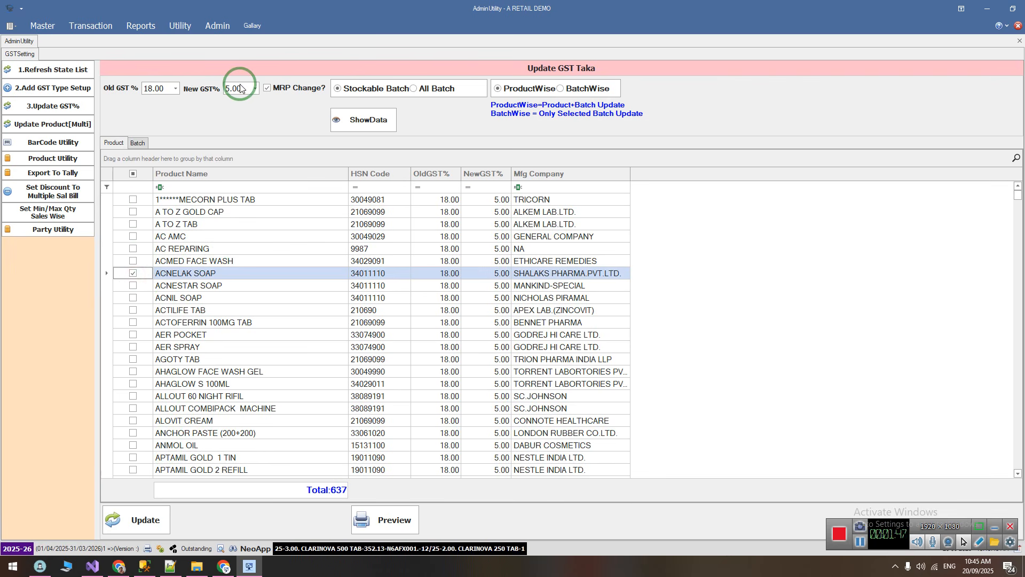
left_click(133, 298)
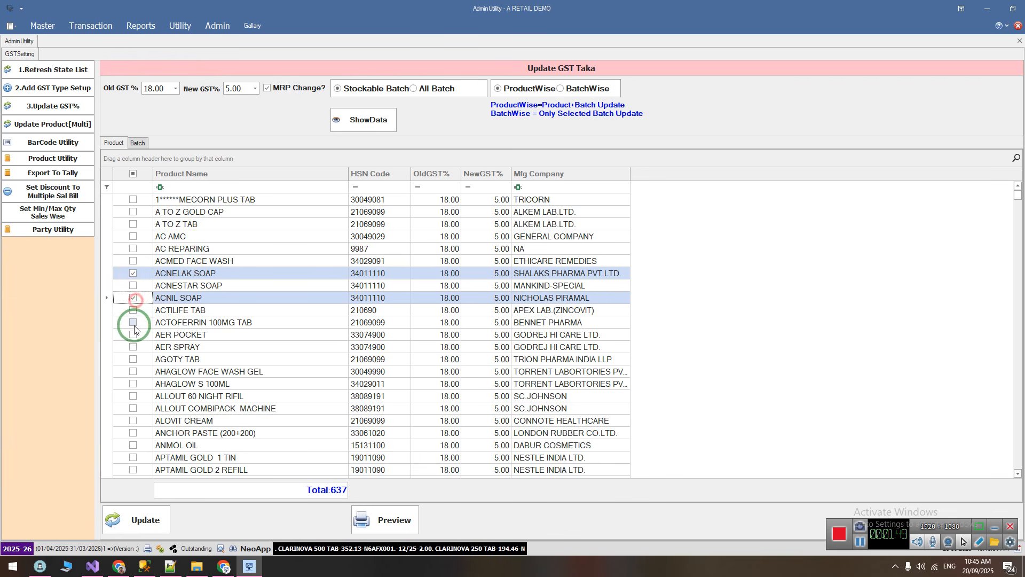
left_click(133, 334)
left_click(133, 297)
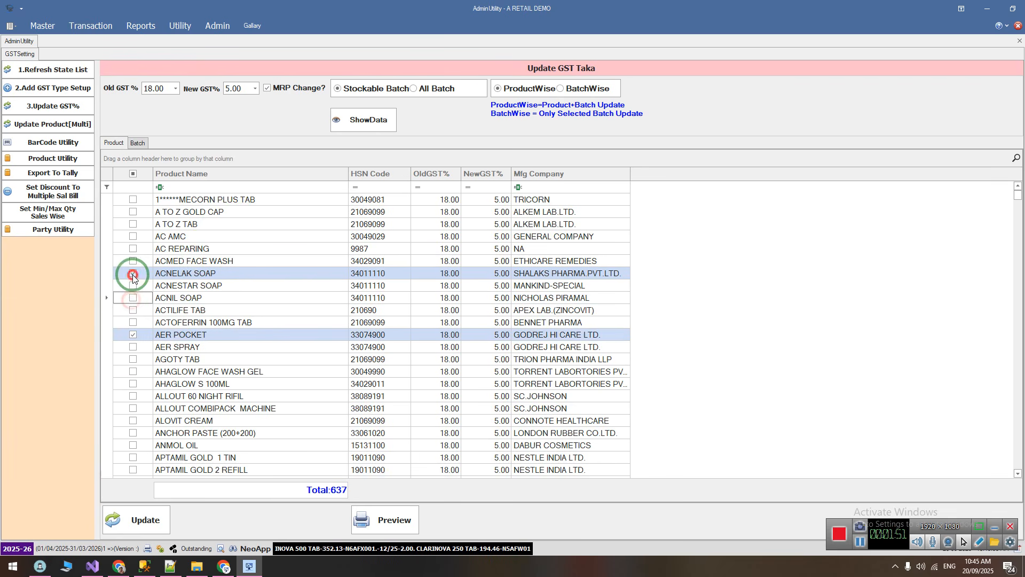
left_click(133, 275)
left_click(133, 335)
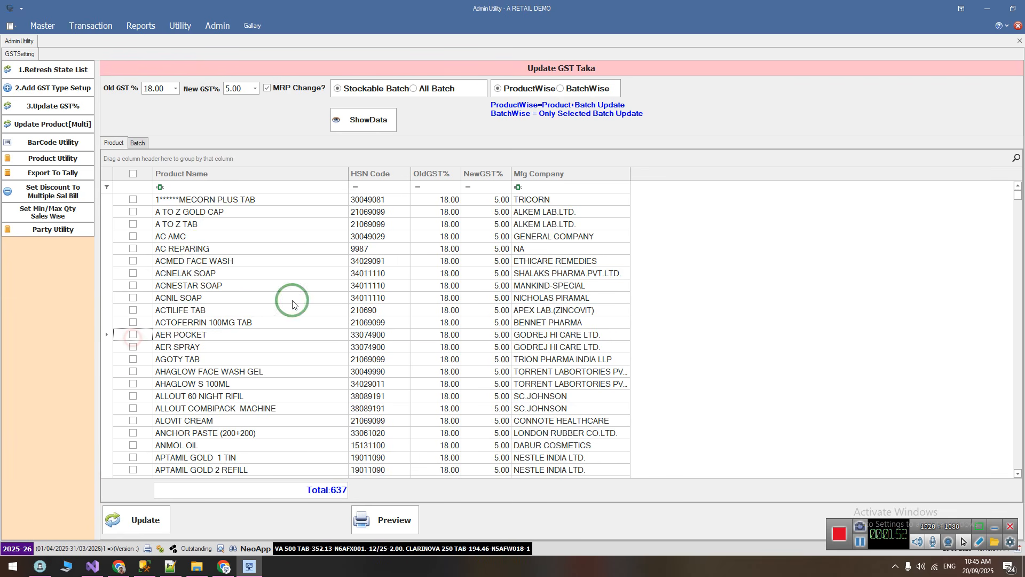
Filter the product list to HSN codes that begin with 3306, and clear that filter text again
left_click(377, 188)
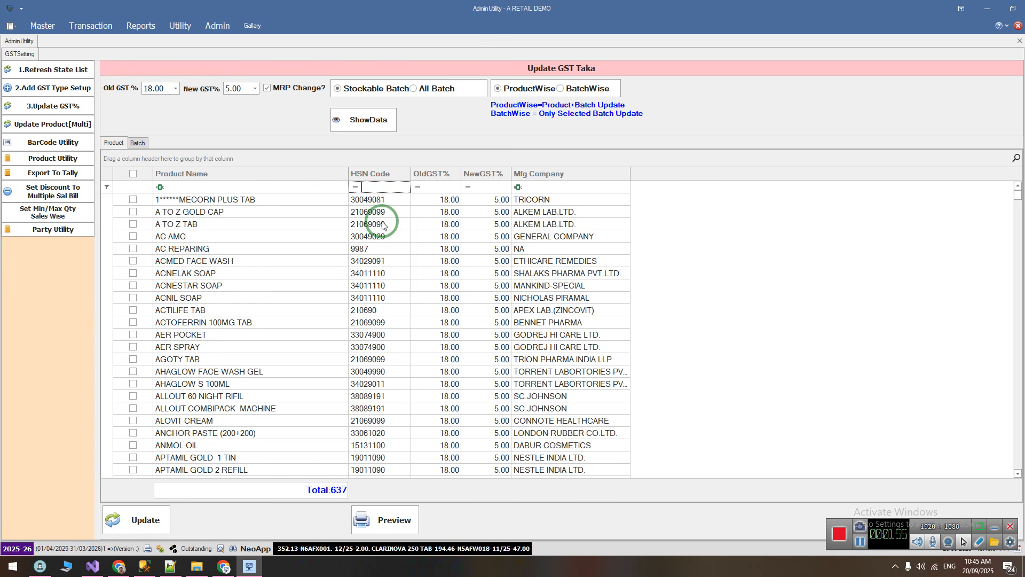
type("3306")
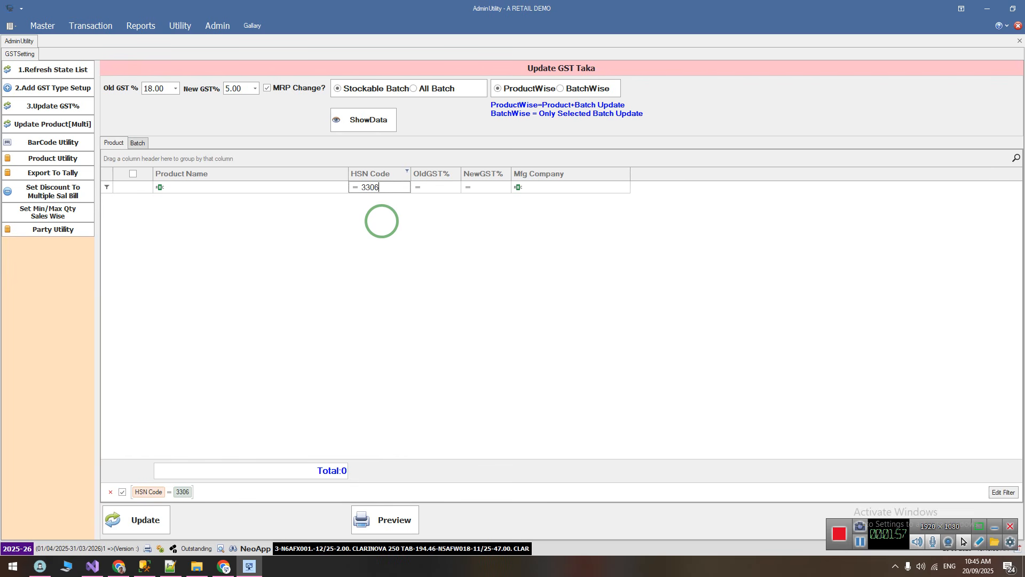
left_click(356, 188)
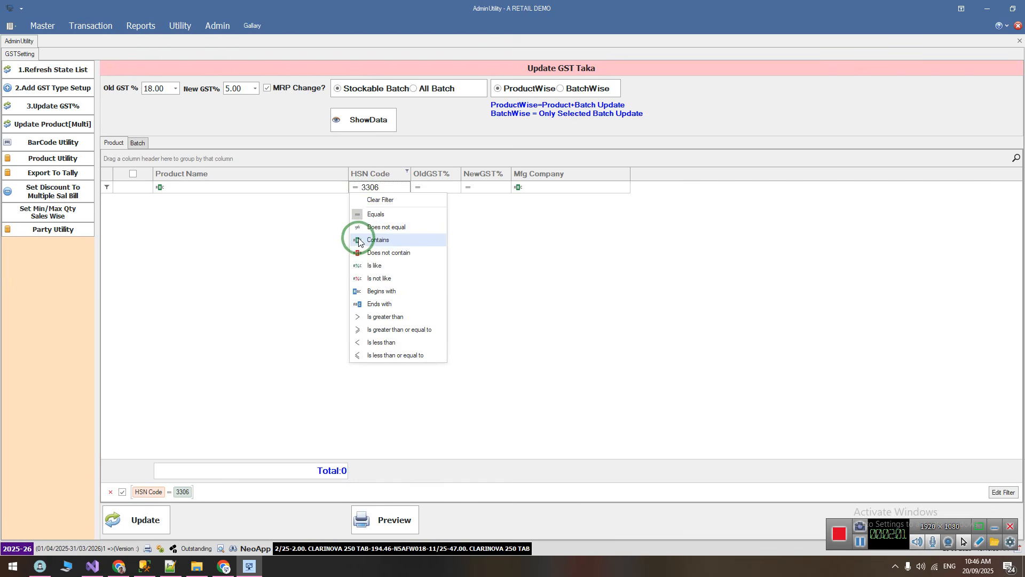
left_click(380, 291)
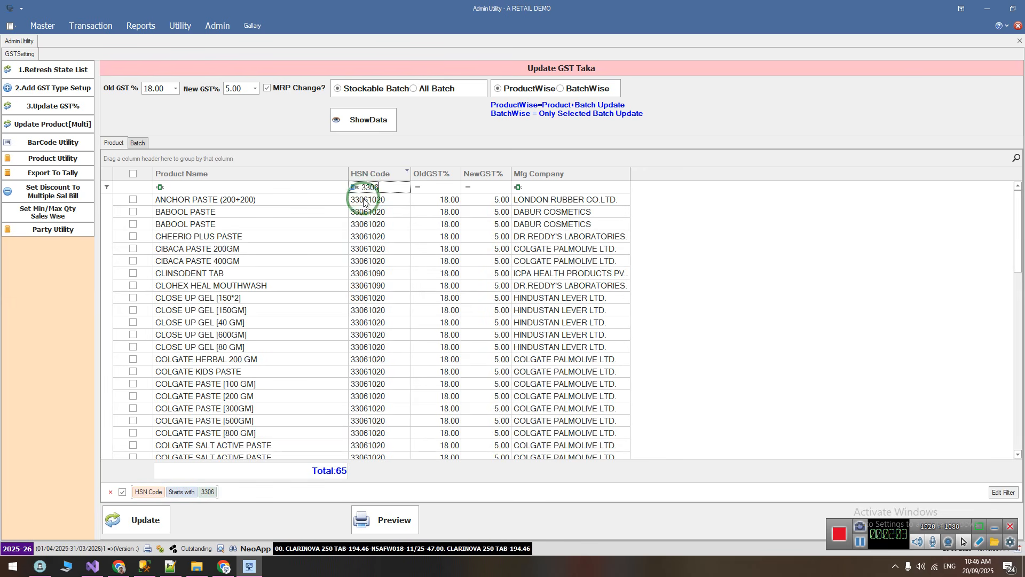
left_click_drag(381, 186, 313, 190)
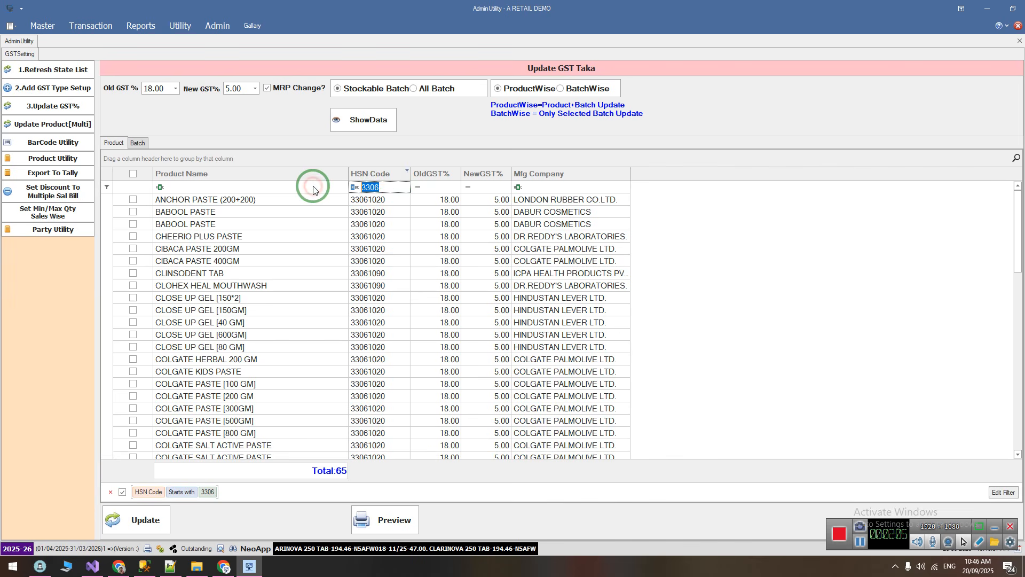
key("BackSpace")
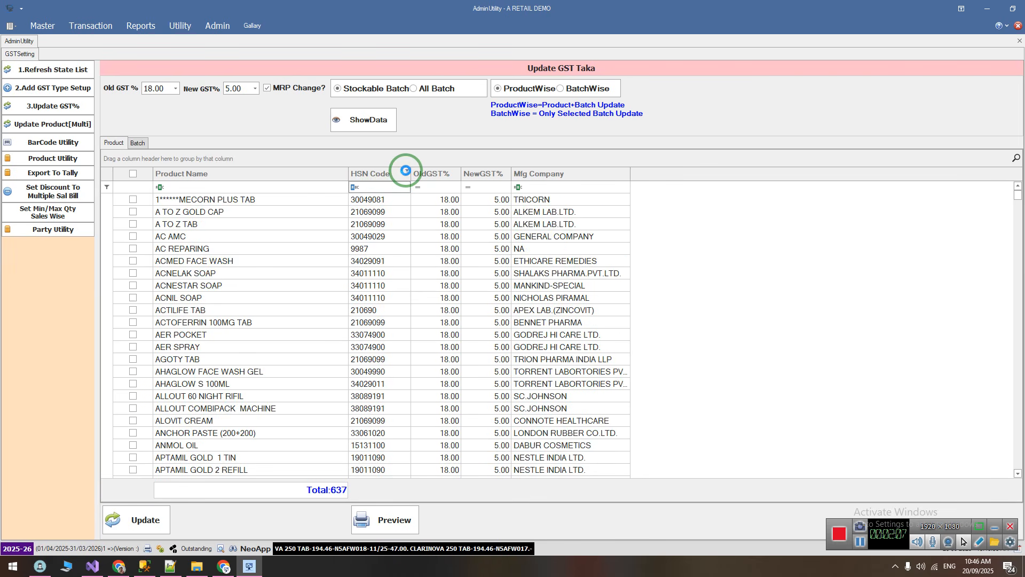
Search the HSN Code filter values for 3306 and filter the list to 33061020, 33061090, 33069000 and 33069099
left_click(406, 170)
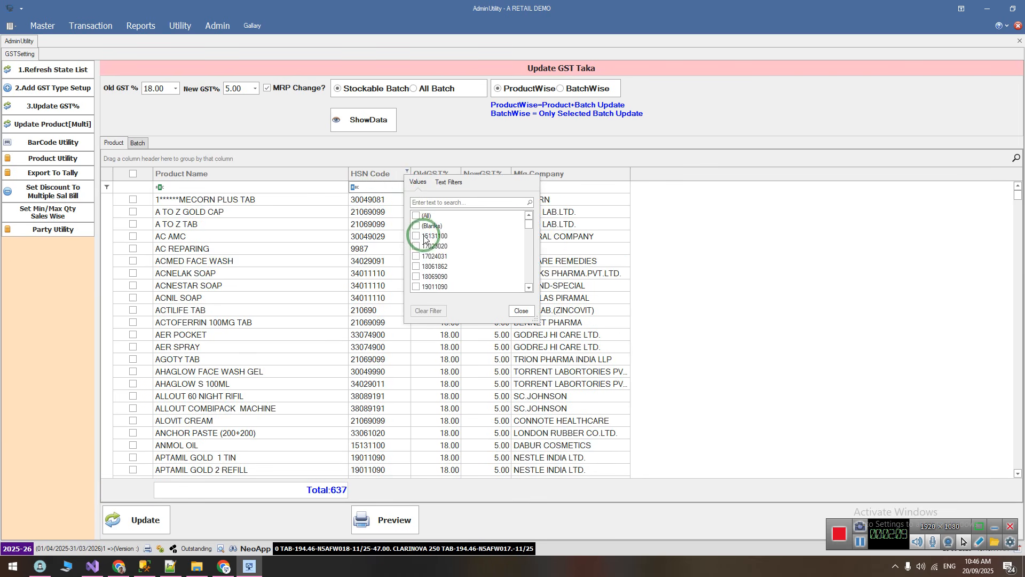
left_click(433, 205)
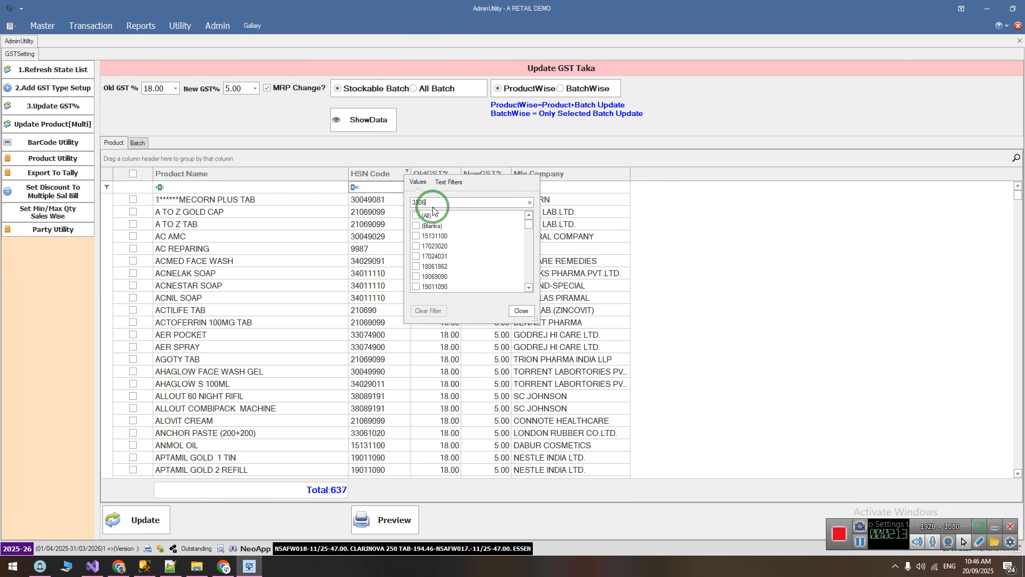
left_click(415, 216)
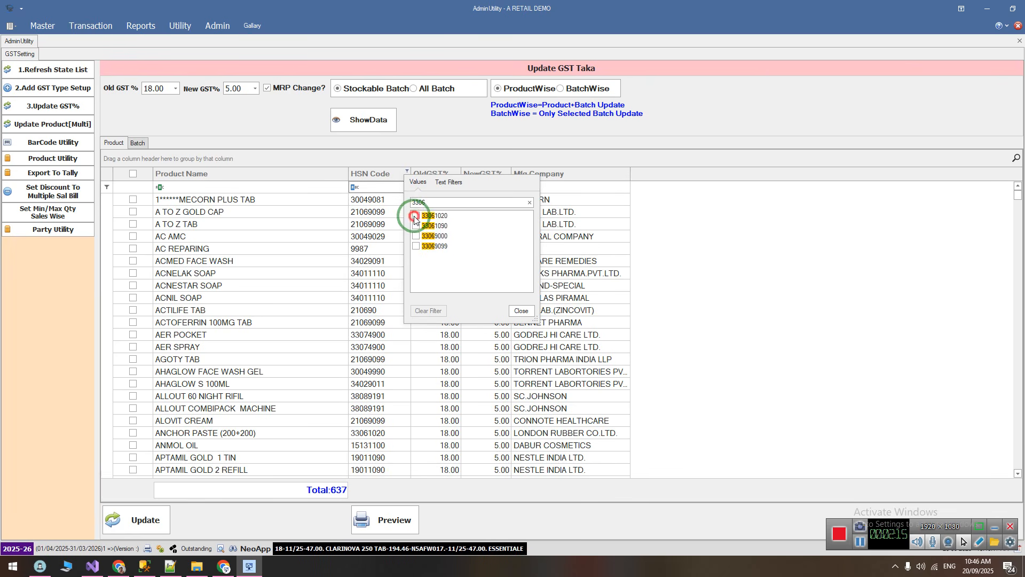
left_click(416, 226)
left_click(416, 236)
left_click(416, 246)
left_click(522, 311)
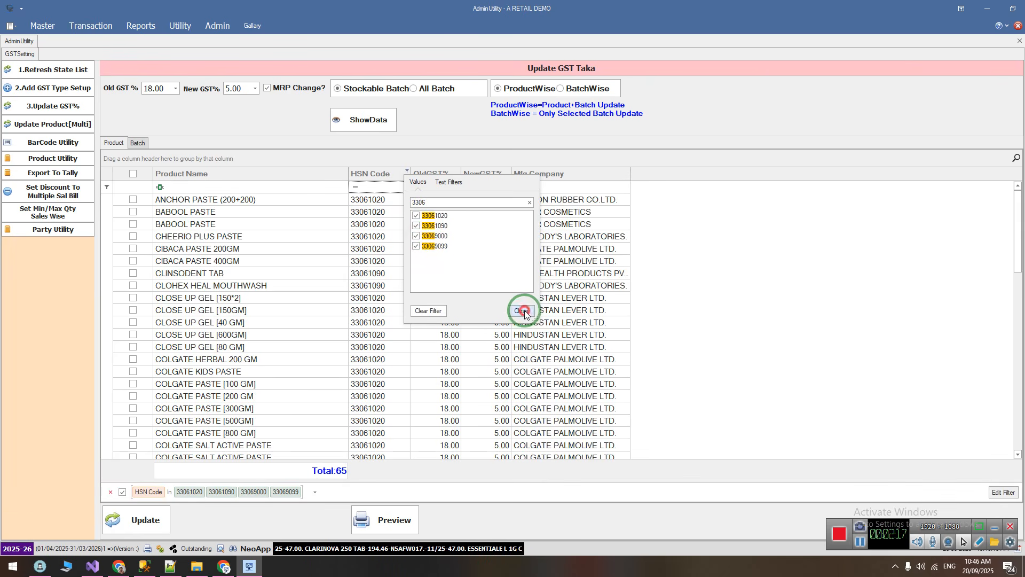
Review the filtered products, tick them all at once, and untick them all again
scroll(215, 384, "down", 6)
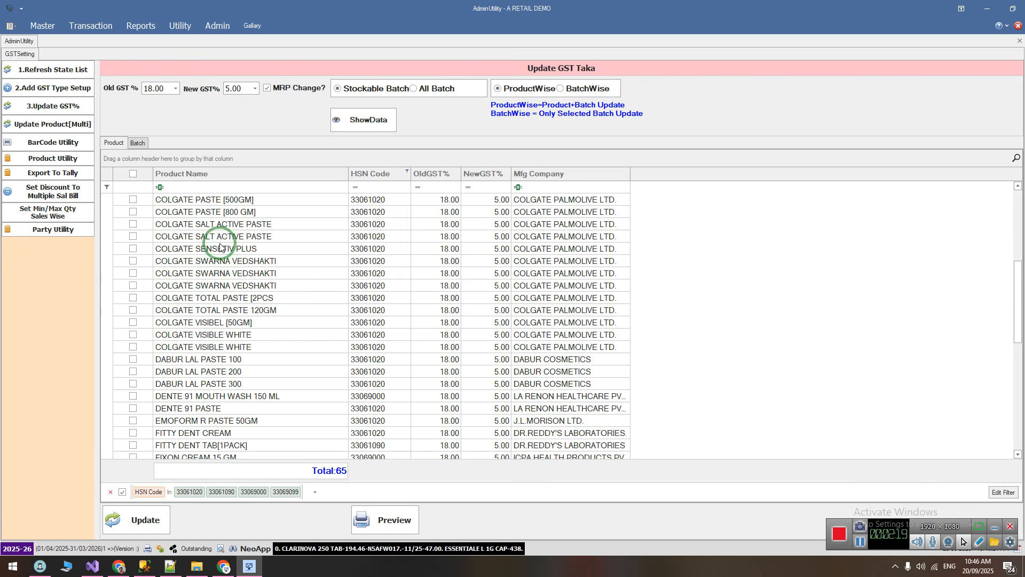
scroll(219, 251, "up", 6)
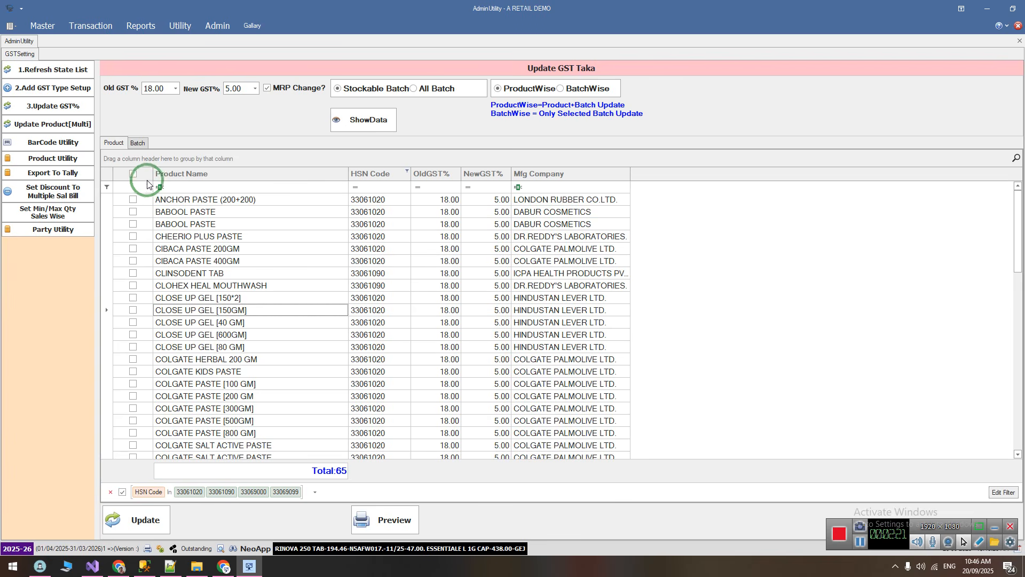
left_click(133, 174)
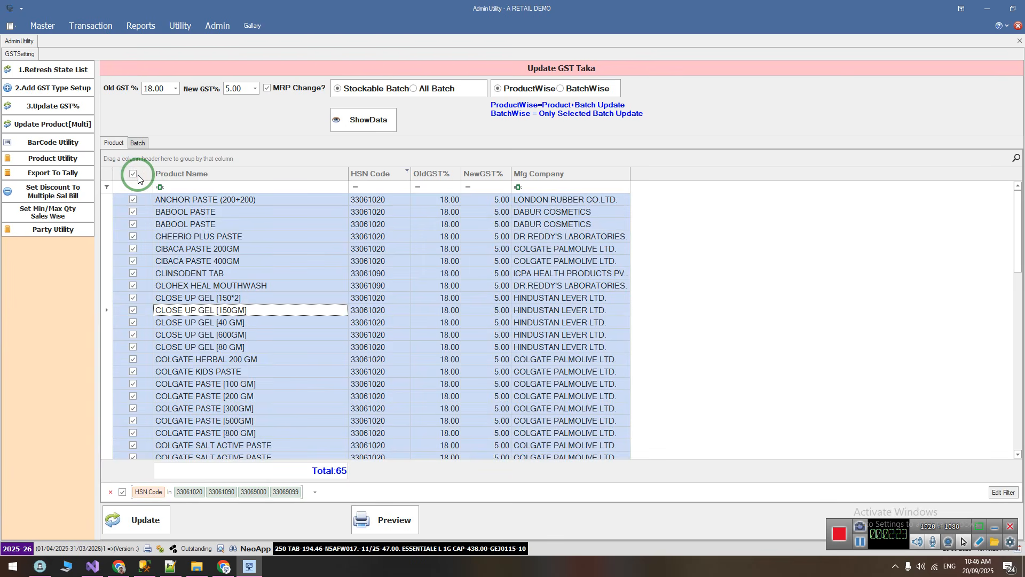
left_click(136, 176)
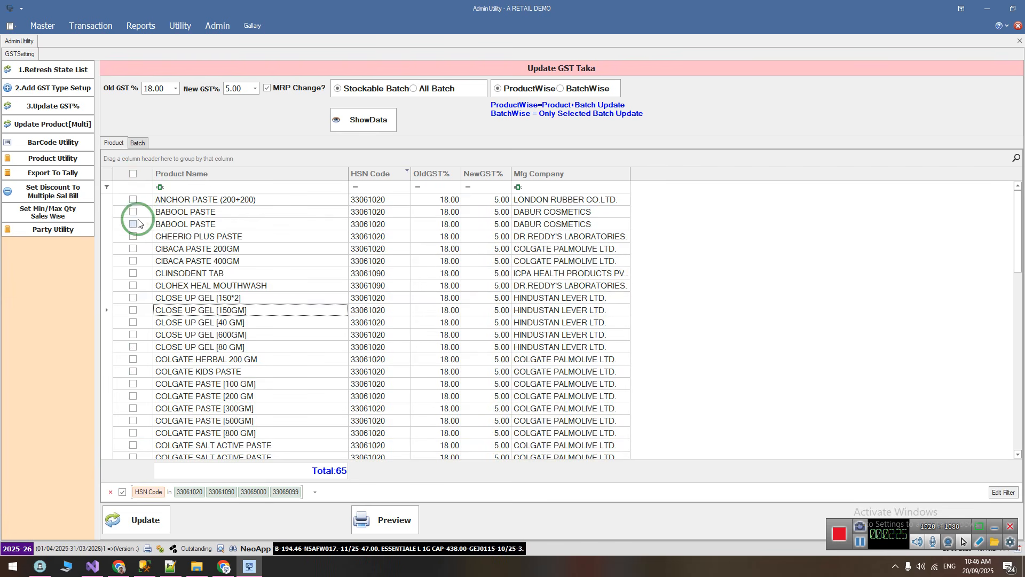
Tick both BABOOL PASTE products and CIBACA PASTE 200GM in the filtered list
left_click(133, 211)
left_click(133, 224)
left_click(133, 248)
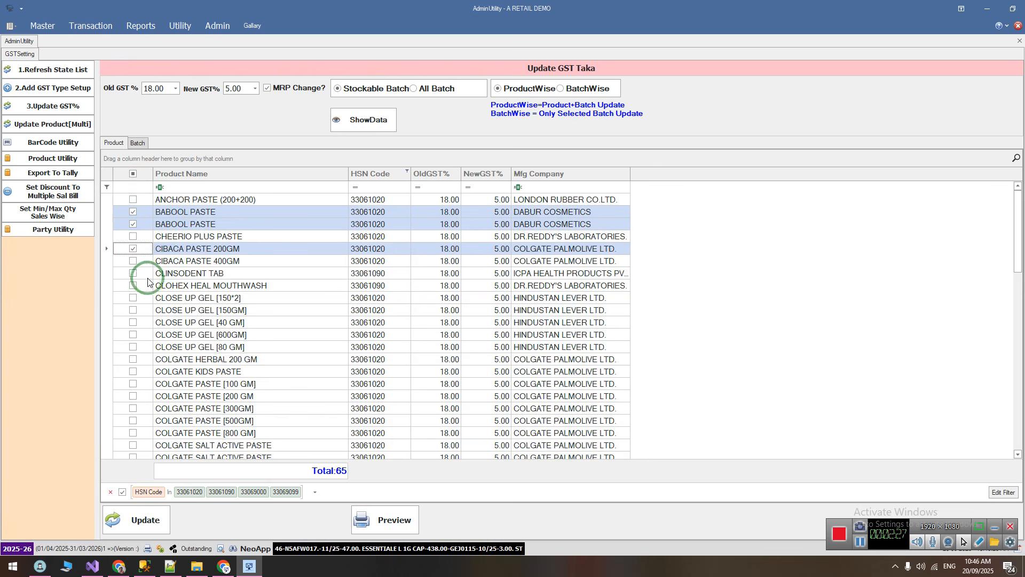
Remove the HSN Code filter and untick CIBACA PASTE 200GM in the full product list
left_click(111, 494)
scroll(275, 190, "up", 8)
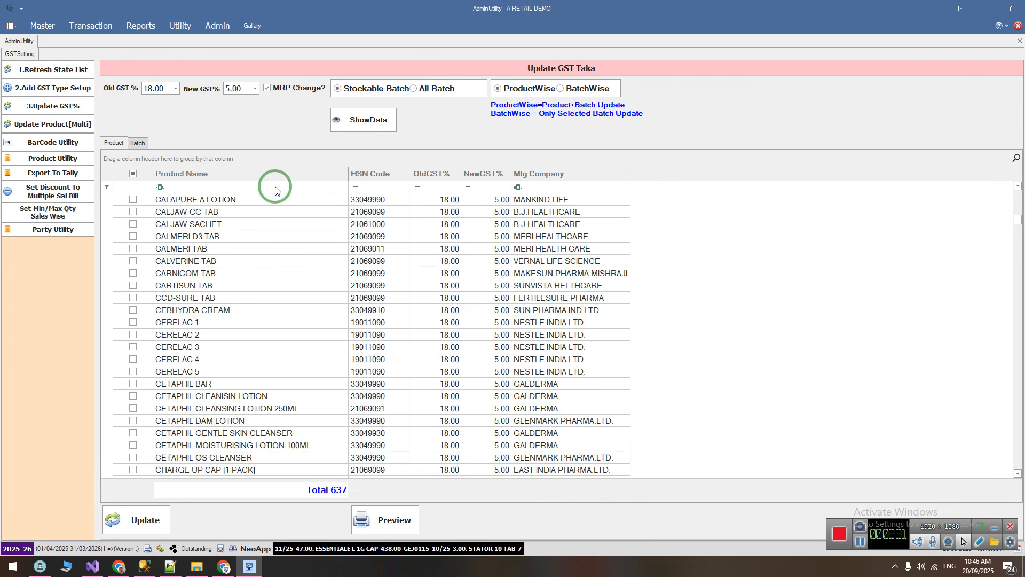
scroll(275, 191, "down", 6)
left_click(132, 310)
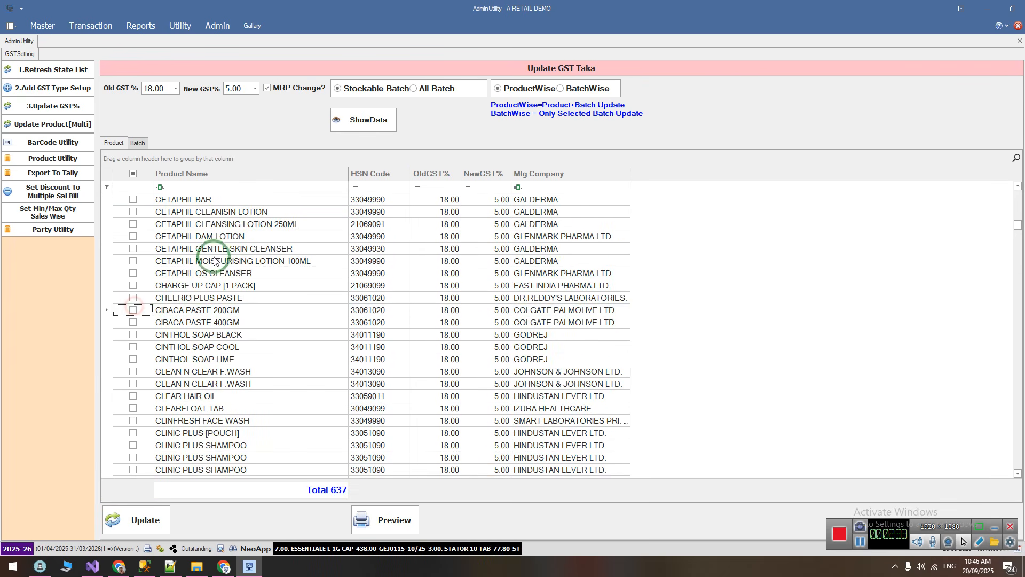
scroll(208, 256, "up", 10)
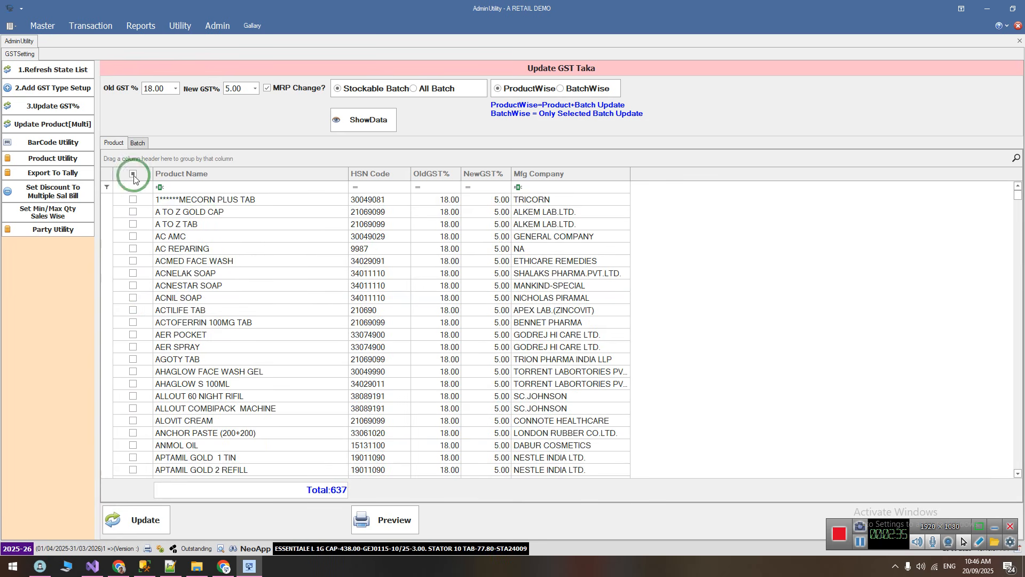
left_click(180, 285)
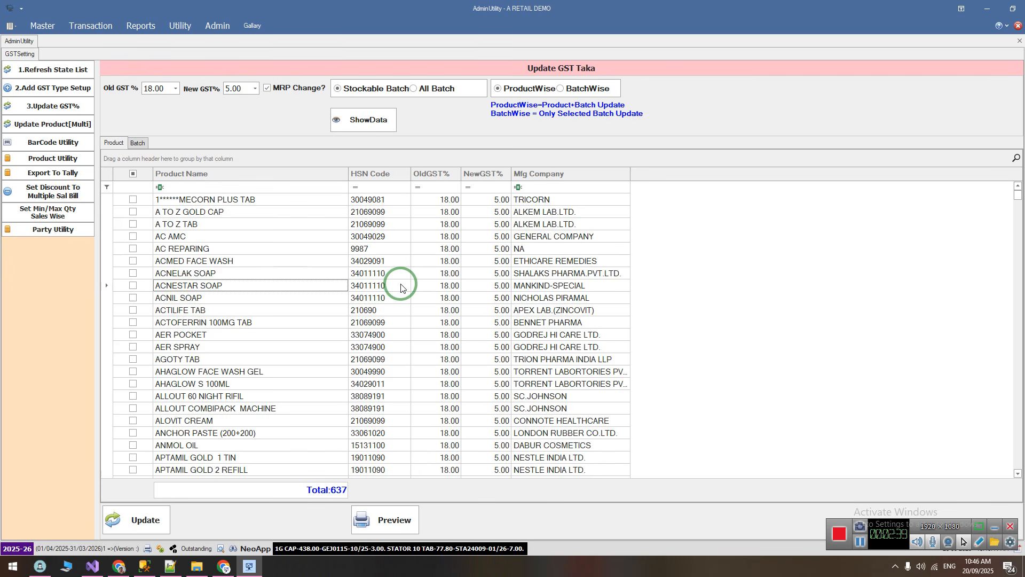
Tick ACNESTAR SOAP in the product list and compare its MRP with its new MRP in the batch list
left_click(134, 286)
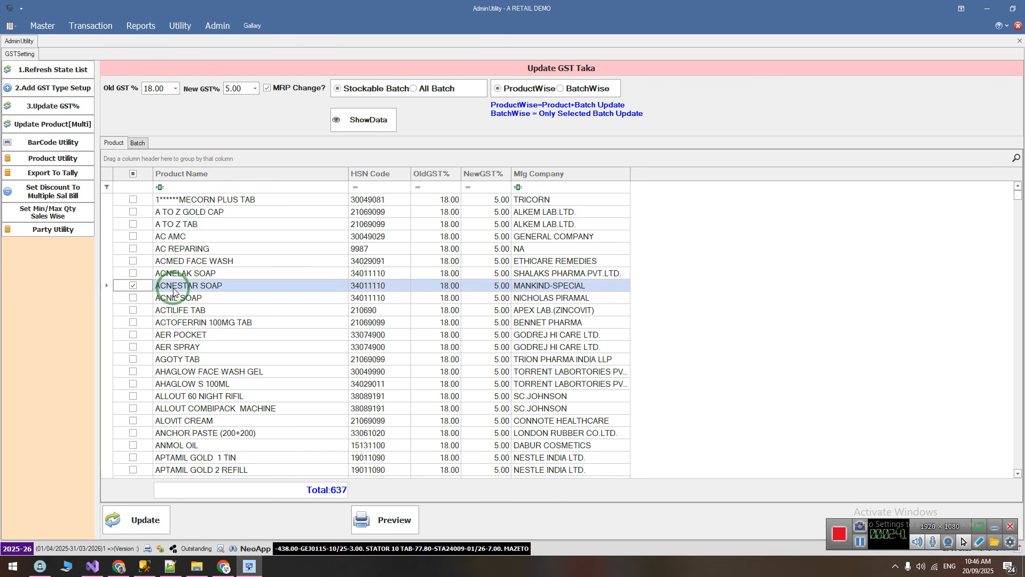
left_click(137, 144)
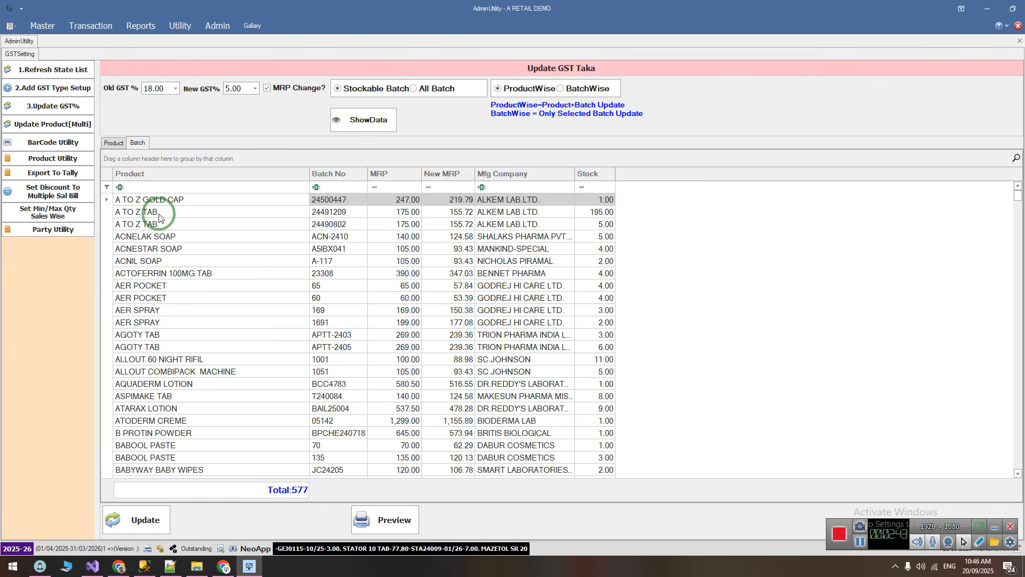
left_click(185, 249)
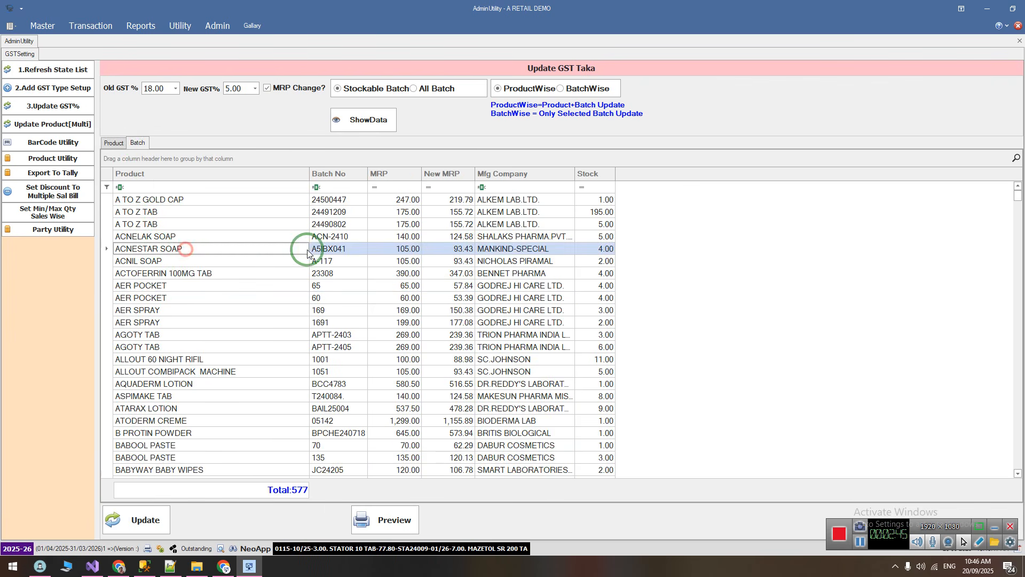
left_click(399, 255)
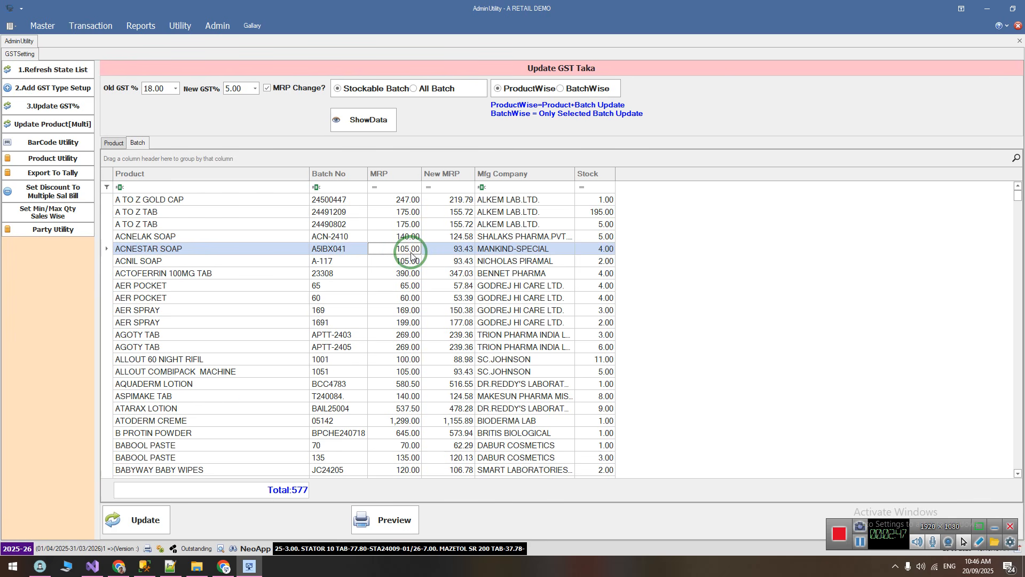
left_click(444, 255)
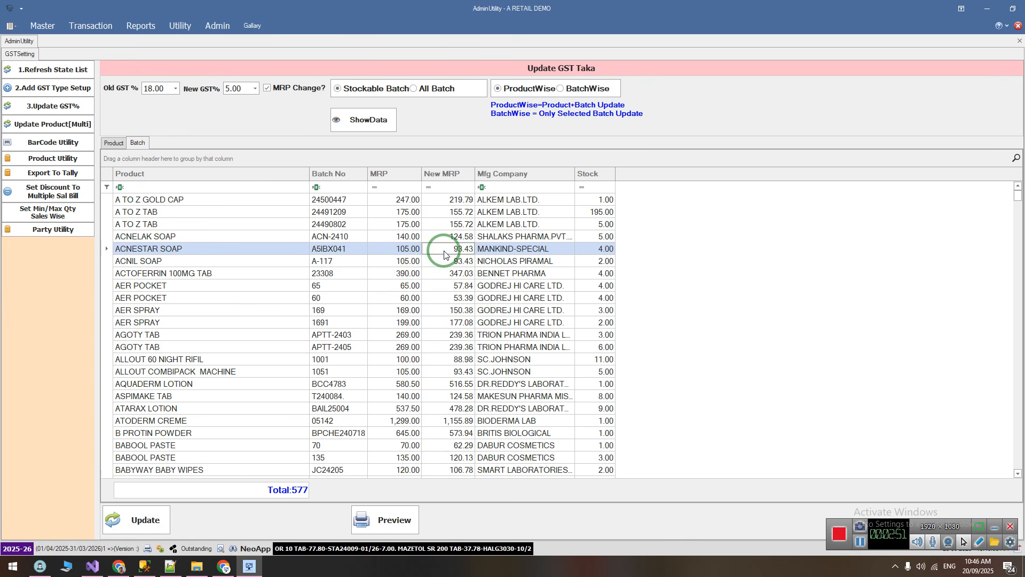
Update the GST rate of the ticked products, including ACNESTAR SOAP, from 18.00 to 5.00 percent
left_click(114, 143)
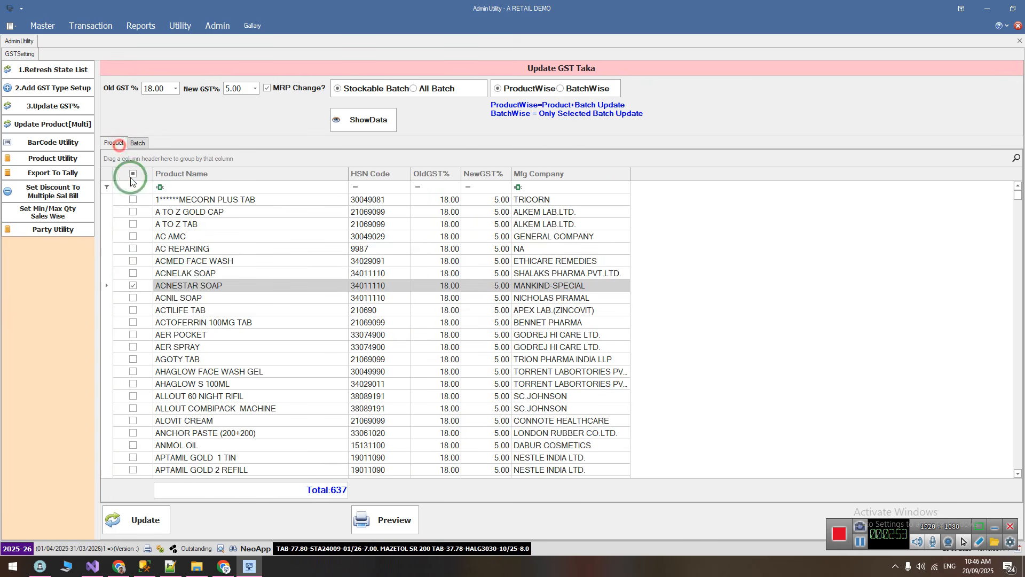
left_click(184, 285)
left_click(145, 521)
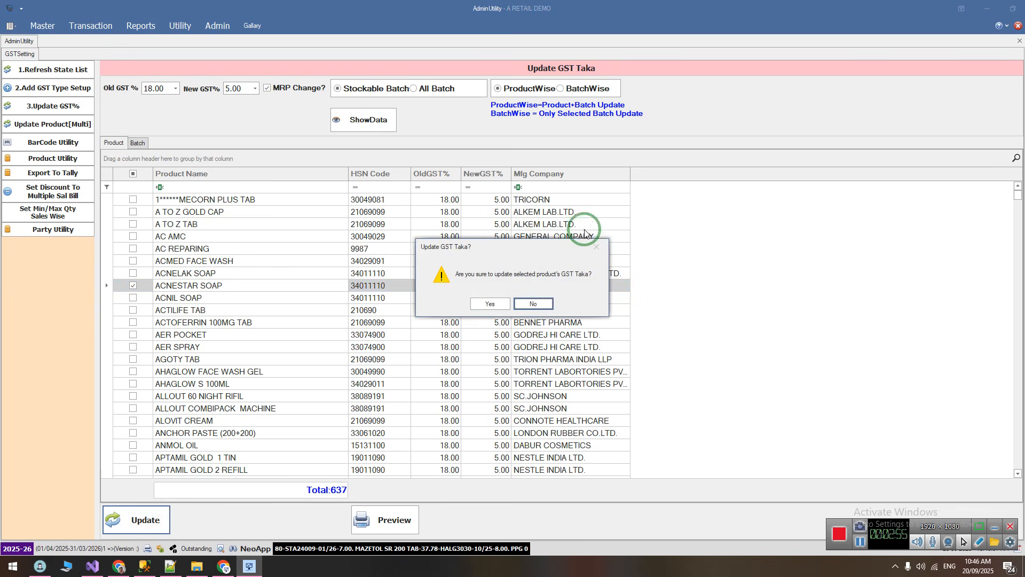
left_click(489, 305)
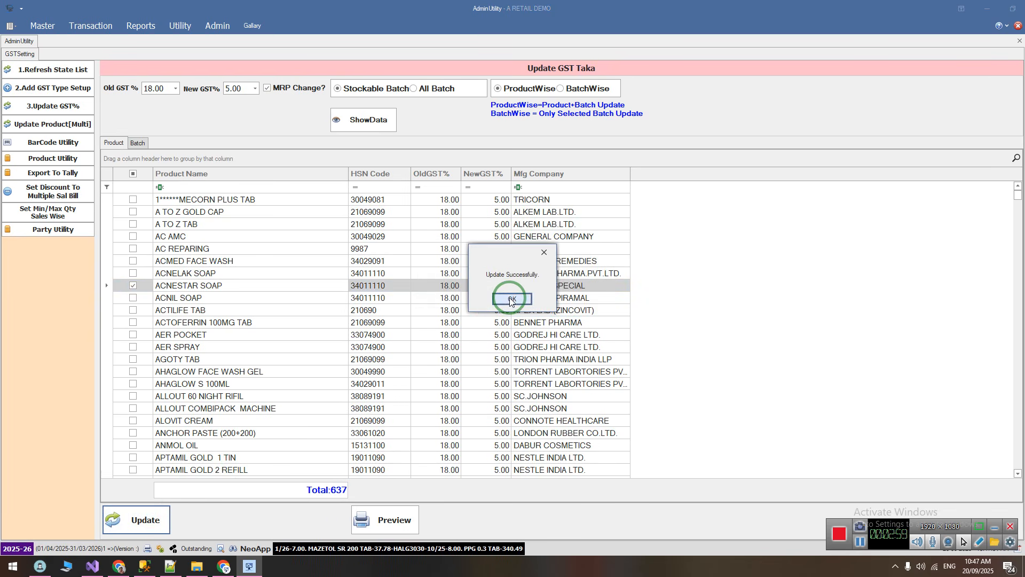
left_click(512, 300)
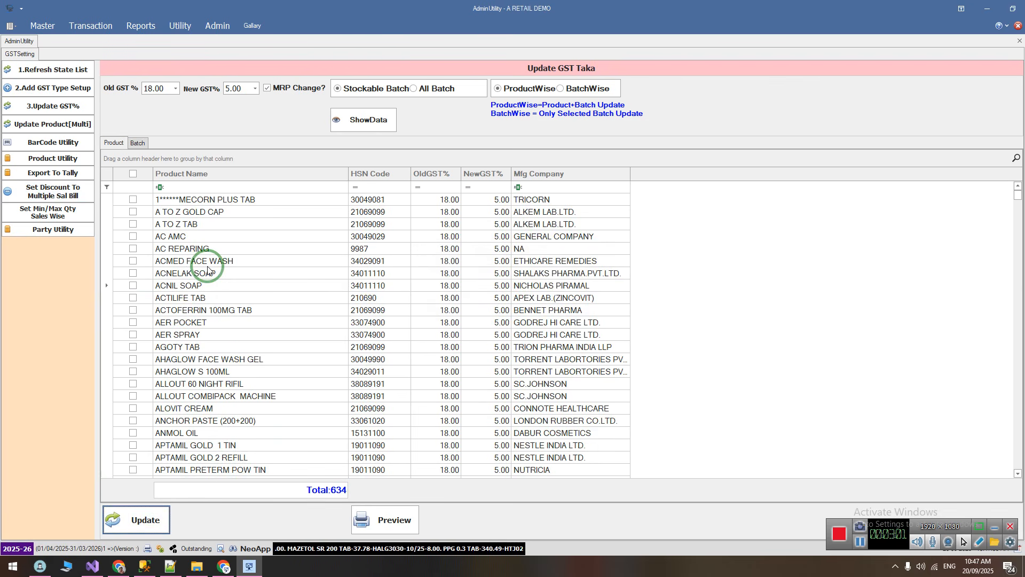
Switch to Notepad++ to review the GST 2.0 topic notes, then return to the retail application
left_click(170, 566)
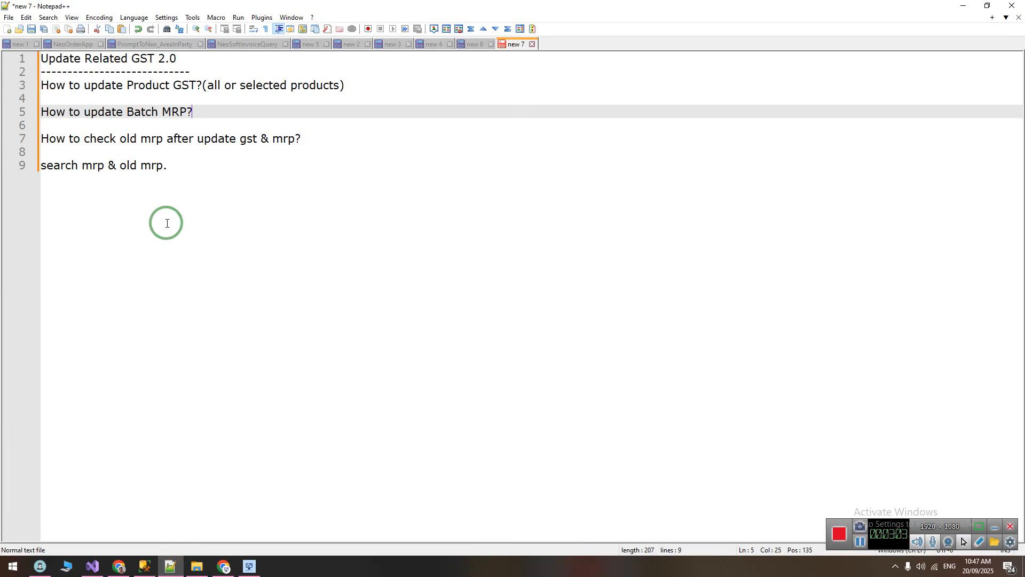
left_click_drag(74, 113, 3, 61)
left_click(184, 163)
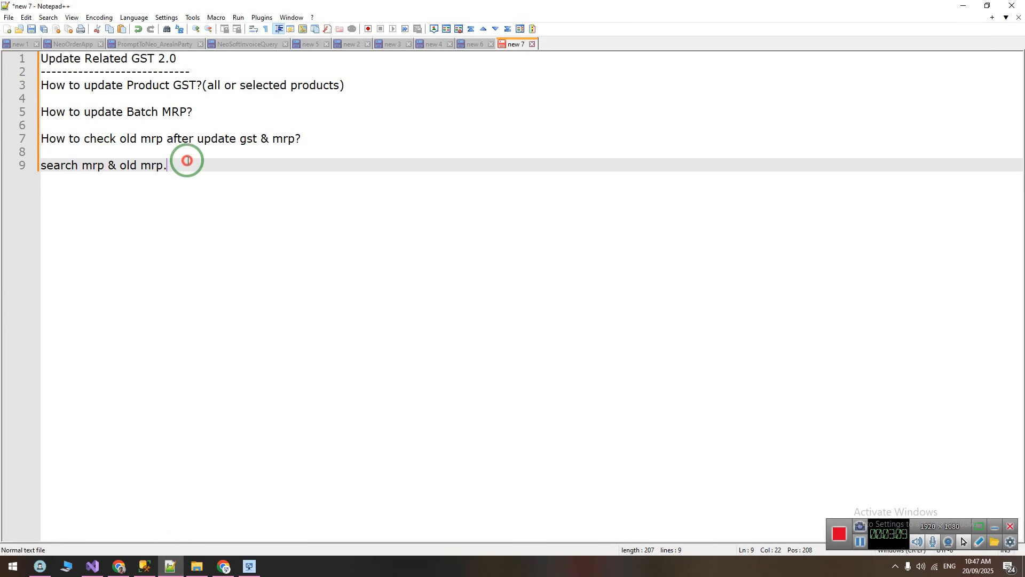
left_click(249, 568)
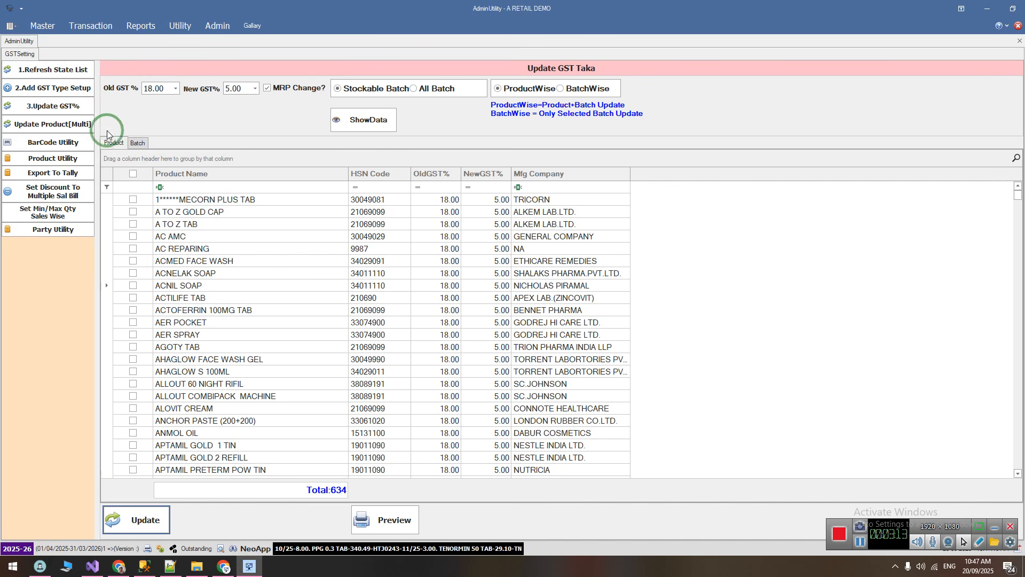
Open the Batch Master and filter the stockable batches to products containing acnest
left_click(52, 25)
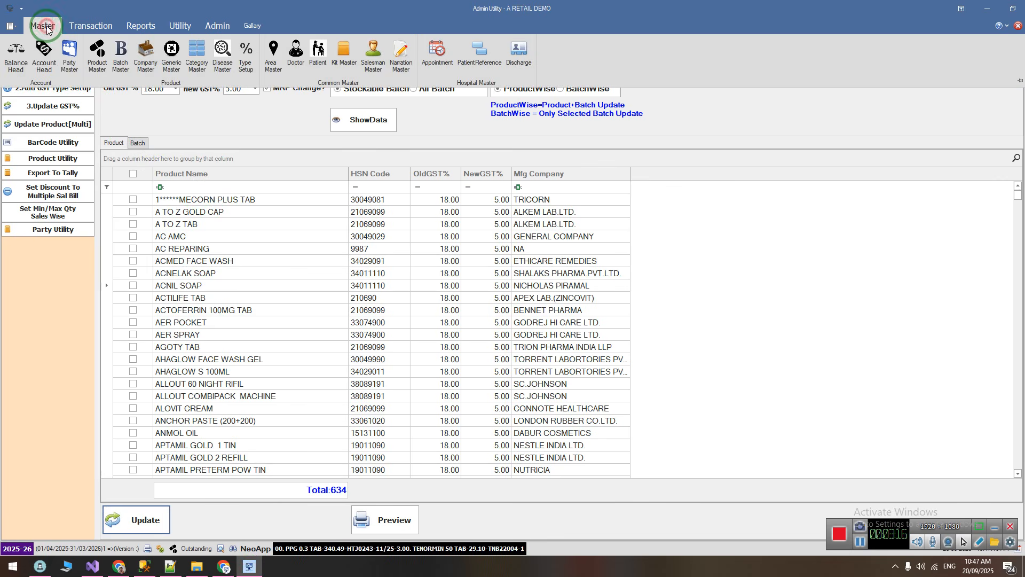
left_click(120, 59)
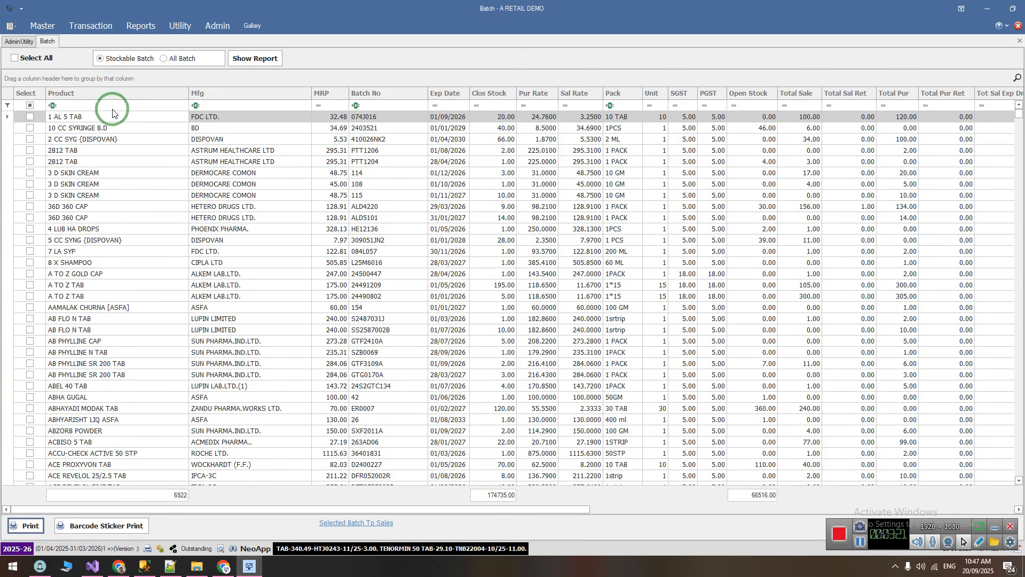
left_click(113, 107)
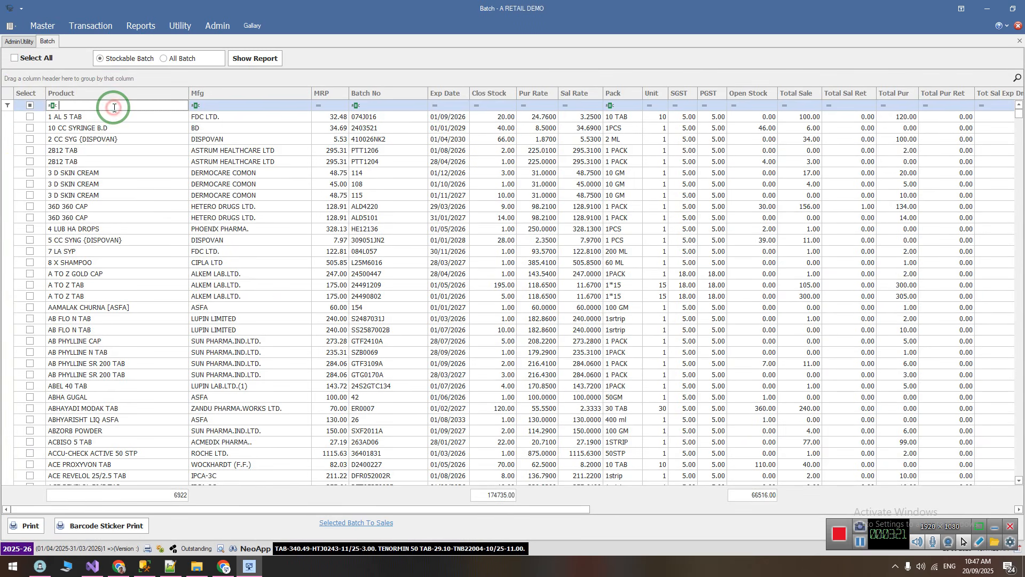
type("ac")
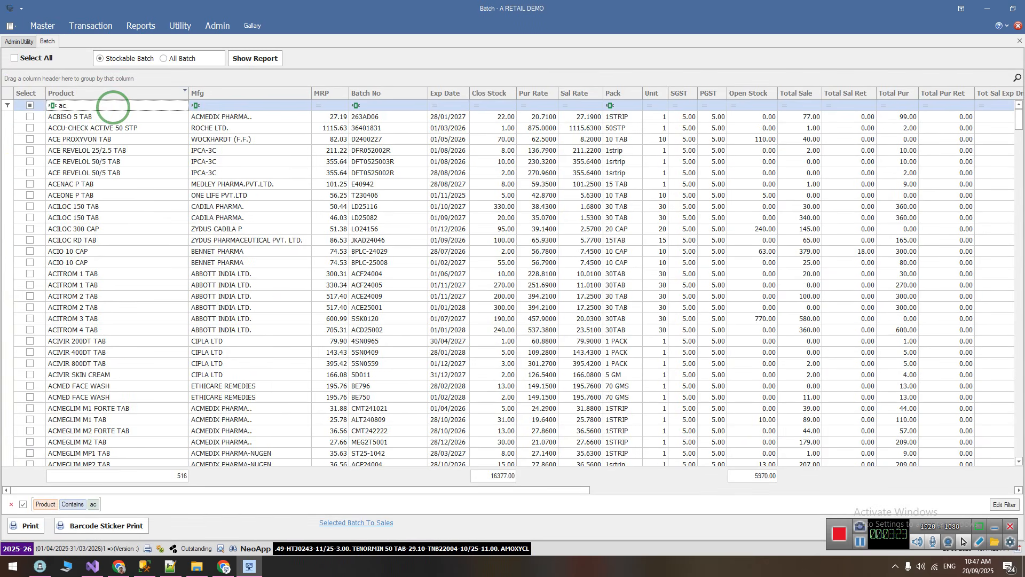
type("nest")
key("Down")
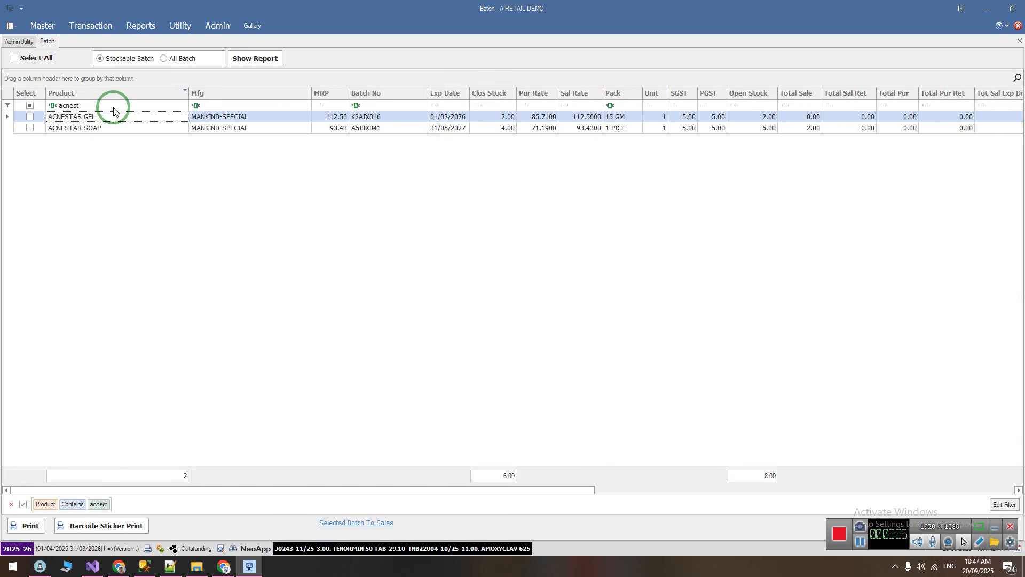
Compare the MRP with the Old MRP for the ACNESTAR SOAP batch
left_click(337, 130)
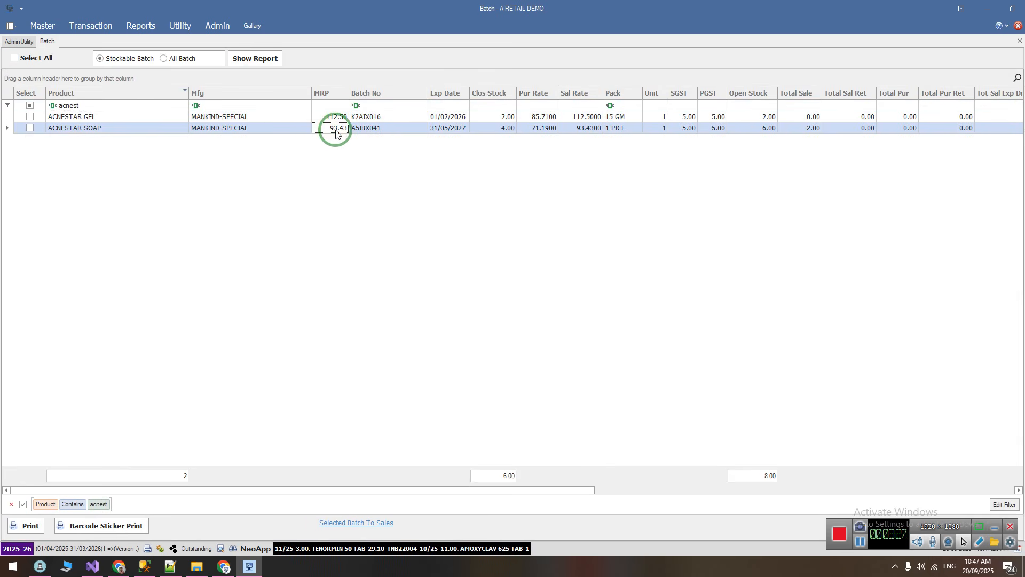
key("End")
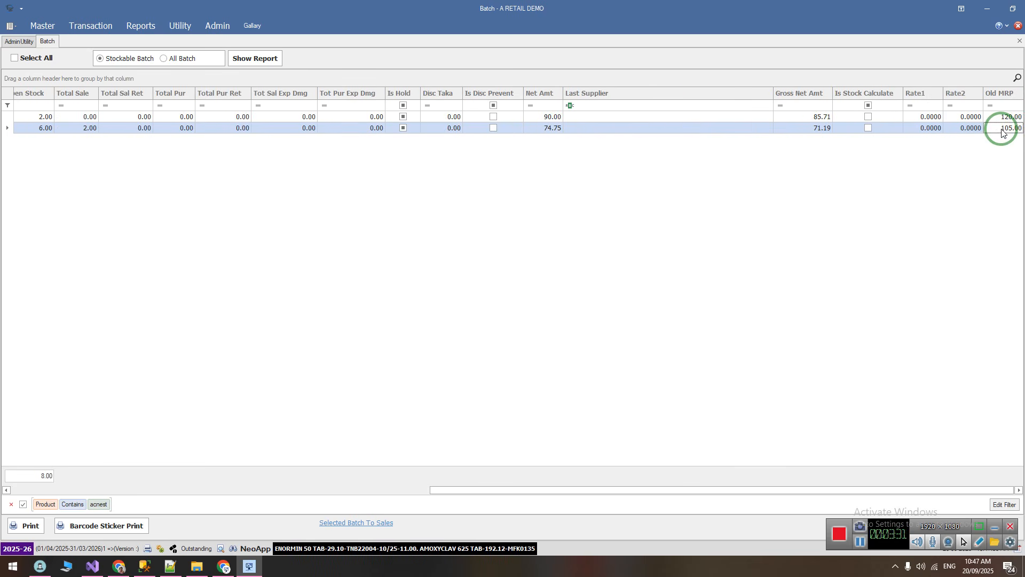
key("Home")
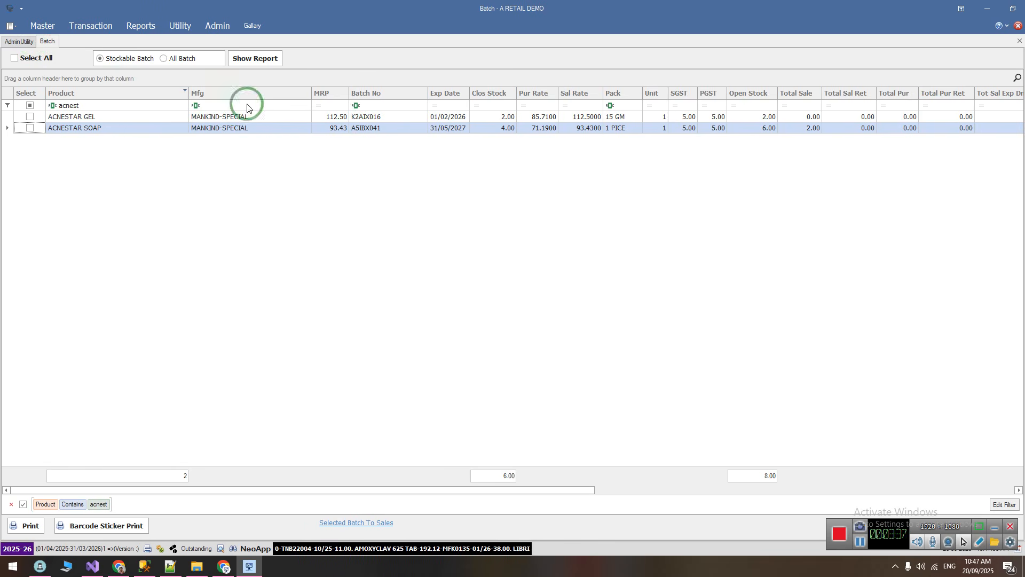
Start a new sales bill and search the product help by old MRP and first letter with 105a
left_click(67, 29)
left_click(18, 55)
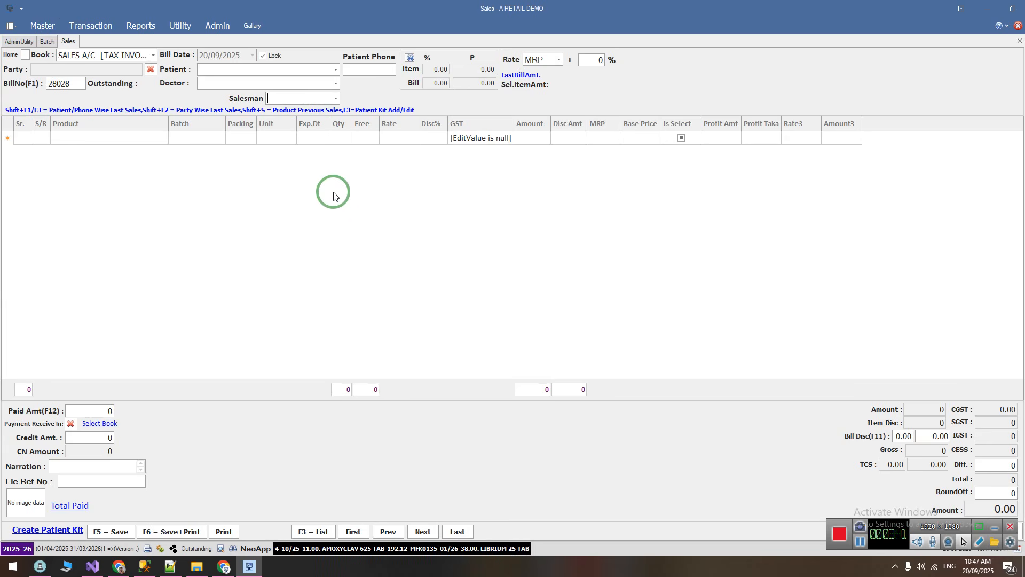
key("Return")
type("105")
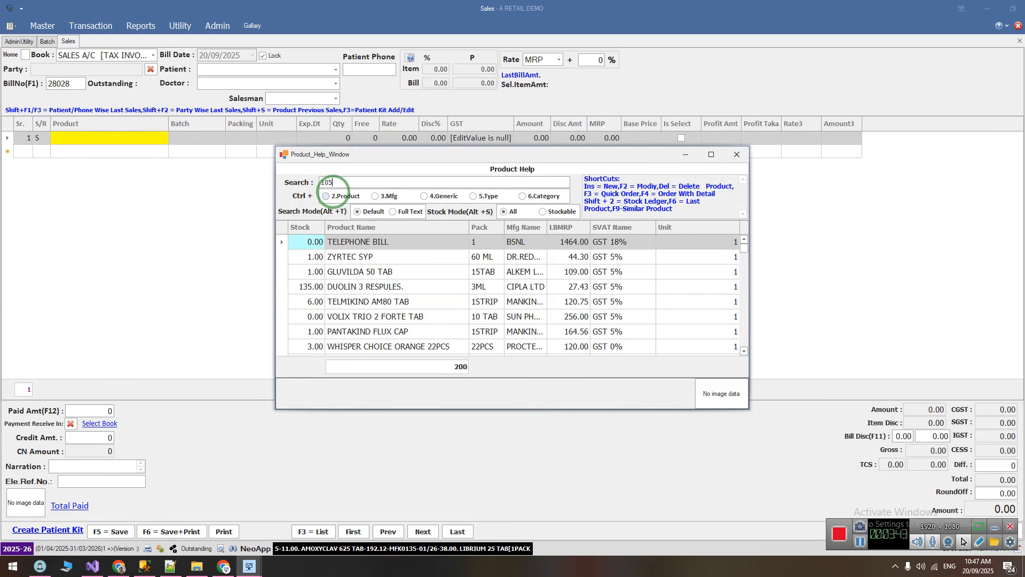
type("a")
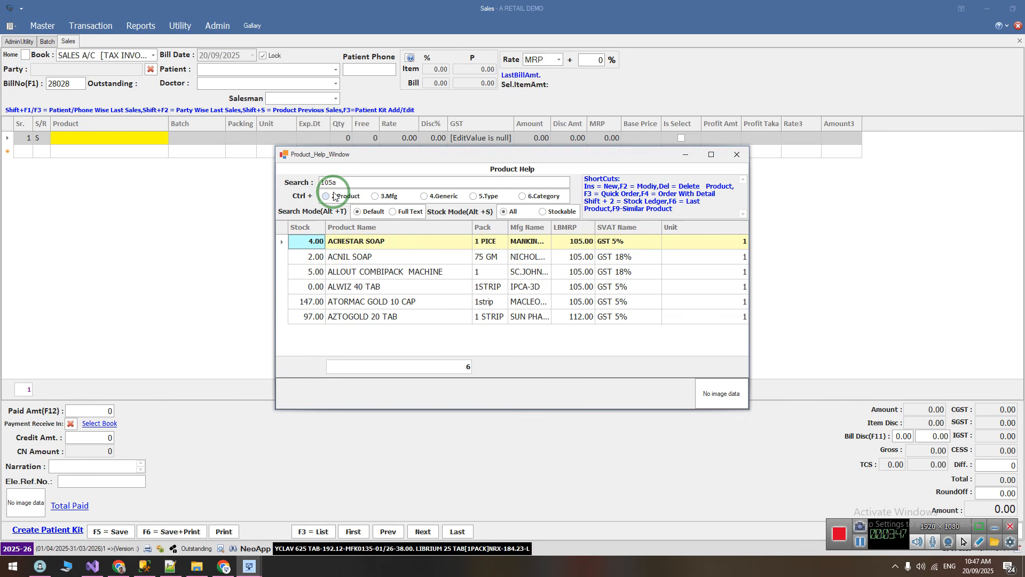
Search the product help for the new MRP 93.43 and add ACNESTAR SOAP to the bill with quantity 1
double_click(338, 183)
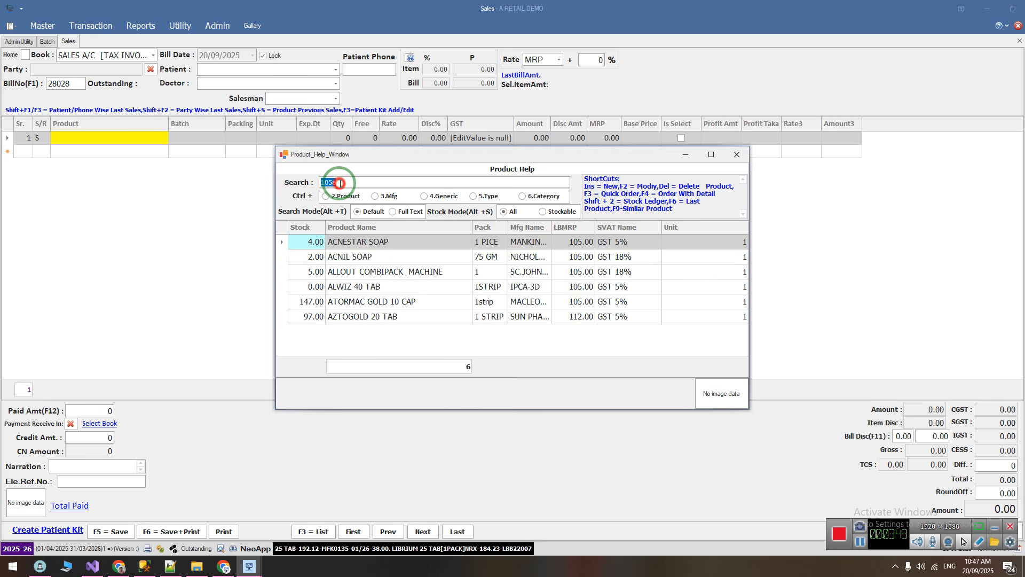
type("93.43")
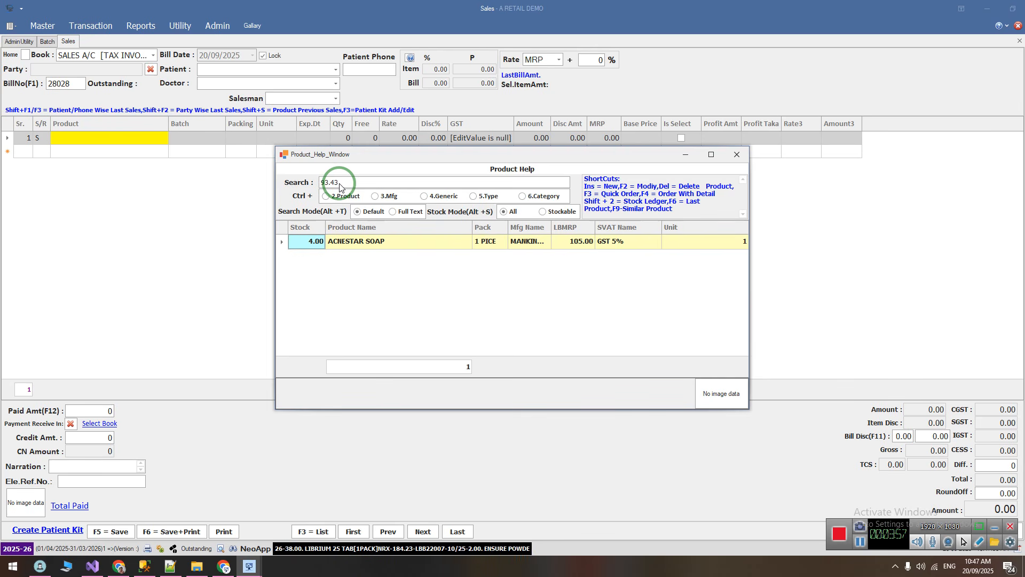
key("Return")
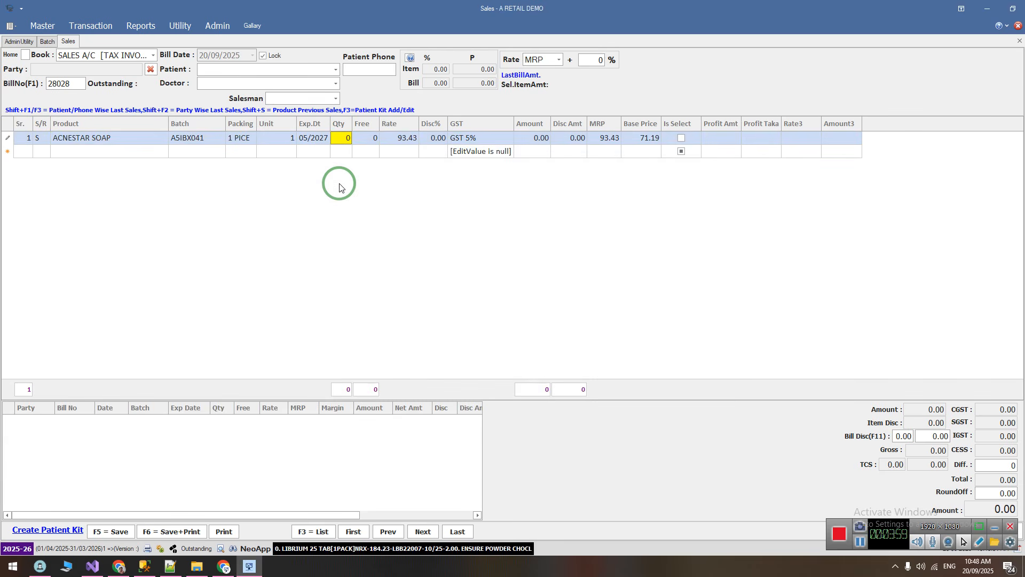
type("1")
key("Return")
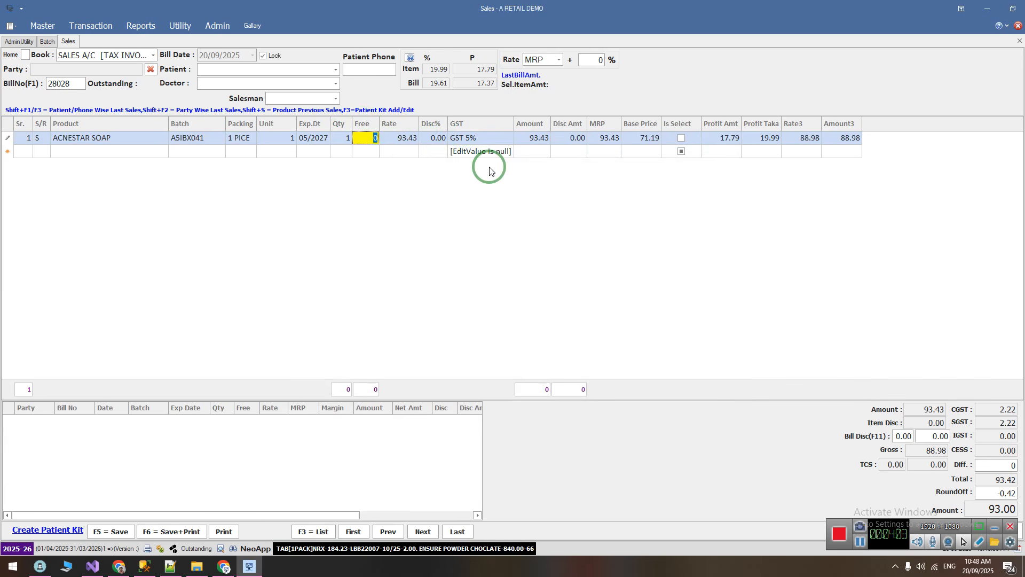
key("Return")
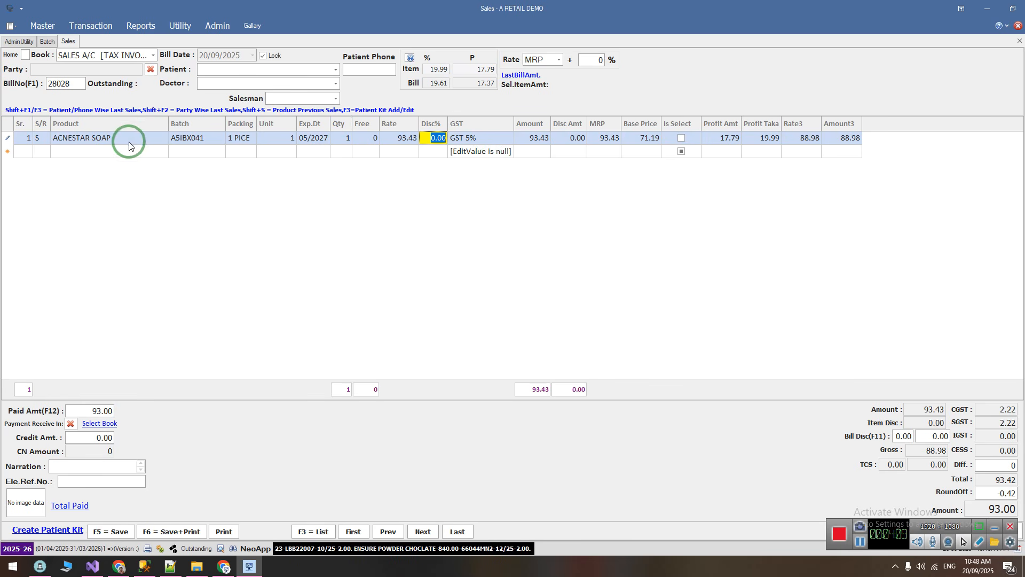
Select the billed ACNESTAR SOAP entry, check the MRP search note in Notepad++, and return to the sales bill
left_click(142, 139)
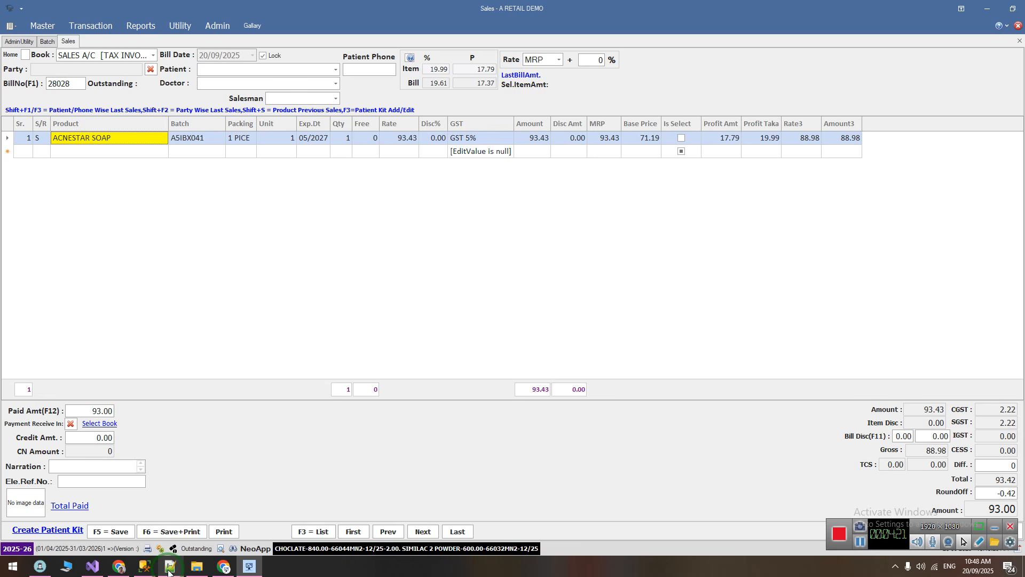
left_click(169, 567)
left_click_drag(183, 167, 247, 188)
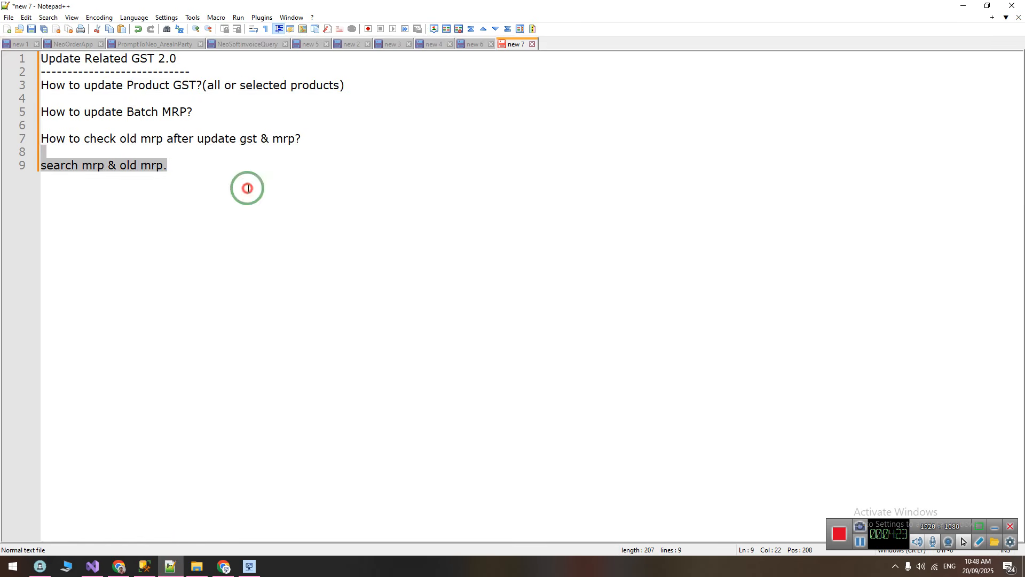
left_click(249, 566)
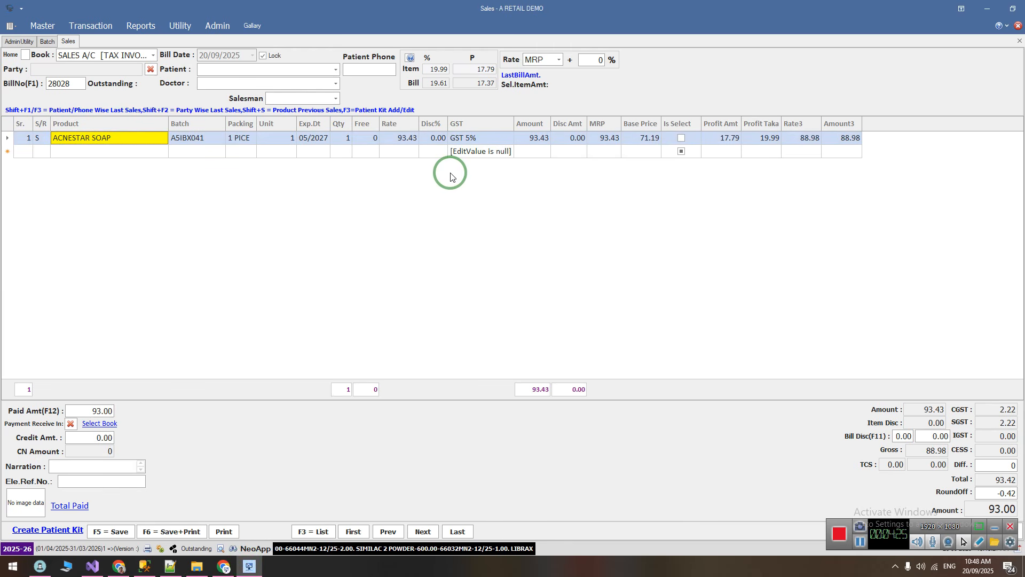